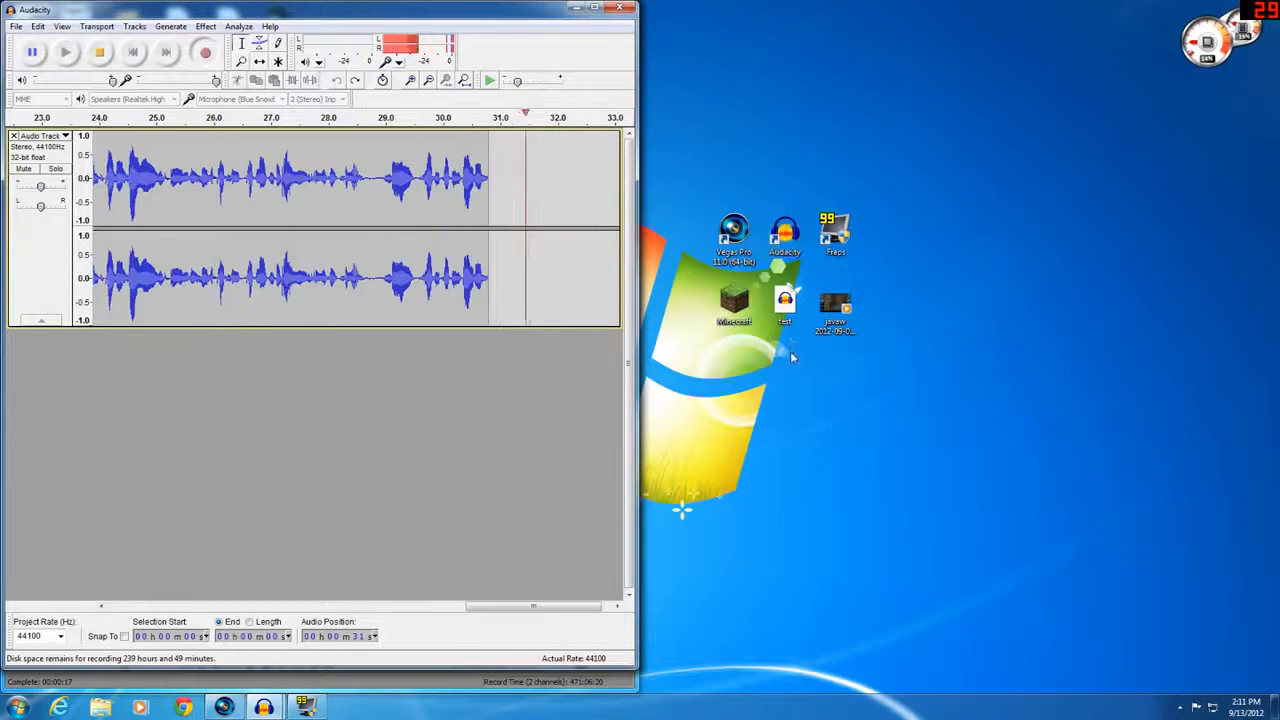
mouse_move(280, 705)
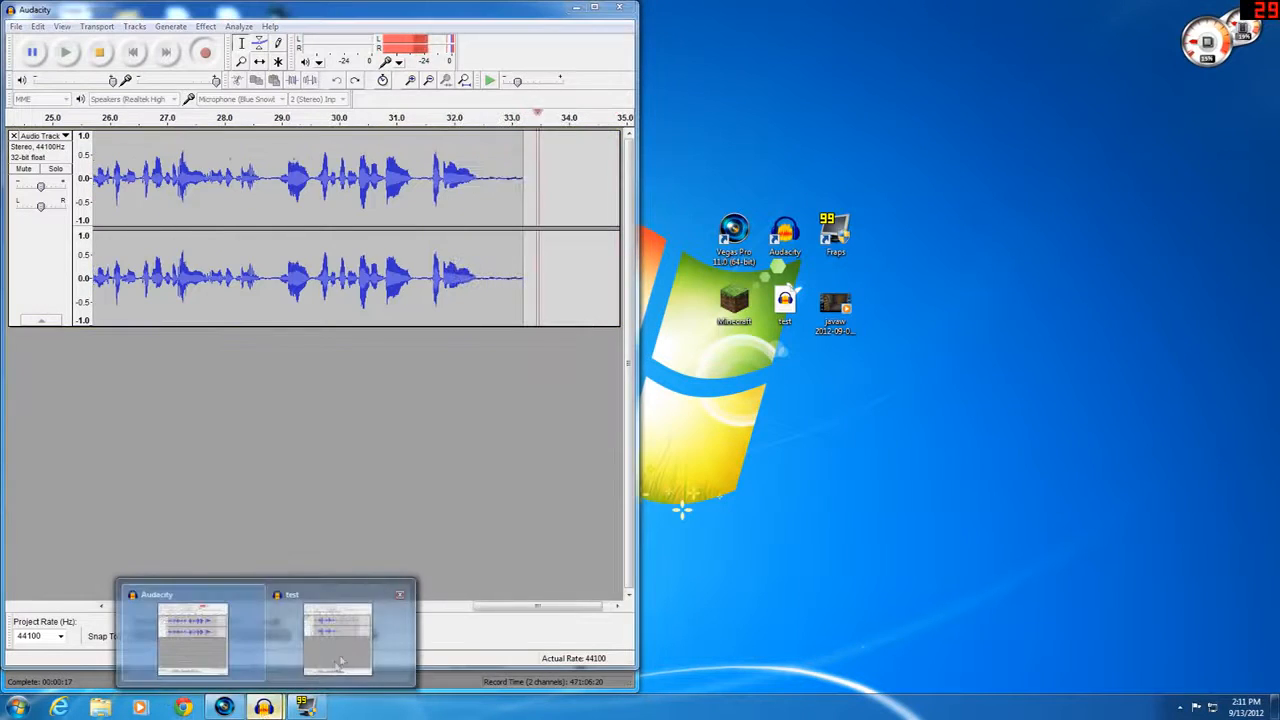
click(340, 645)
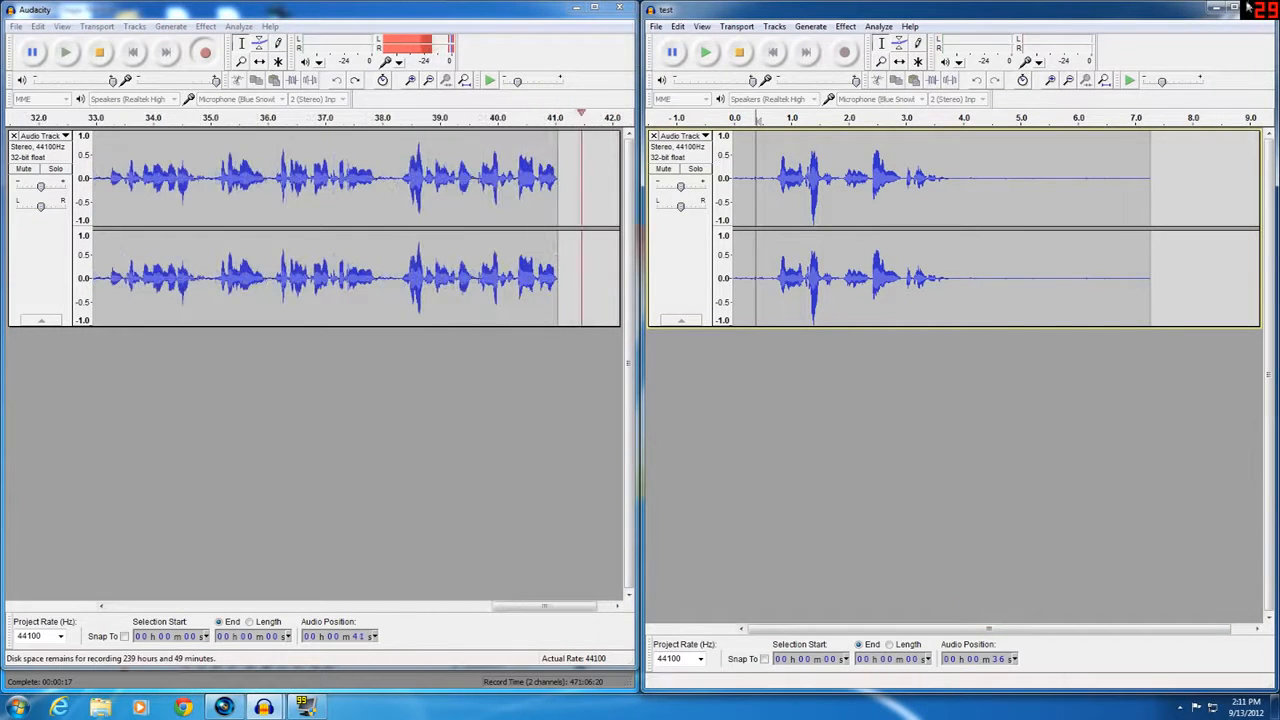
click(1213, 9)
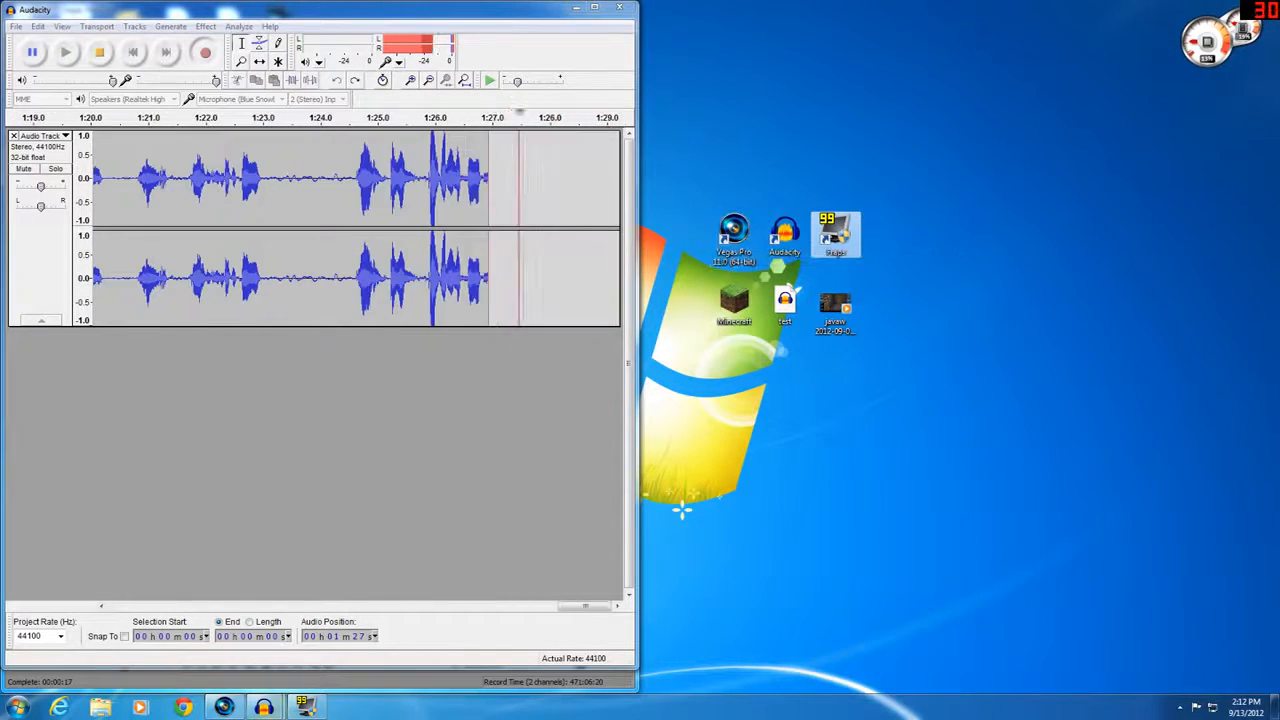
Bring the minimized test project window back up beside the recording project
mouse_move(263, 707)
mouse_move(325, 648)
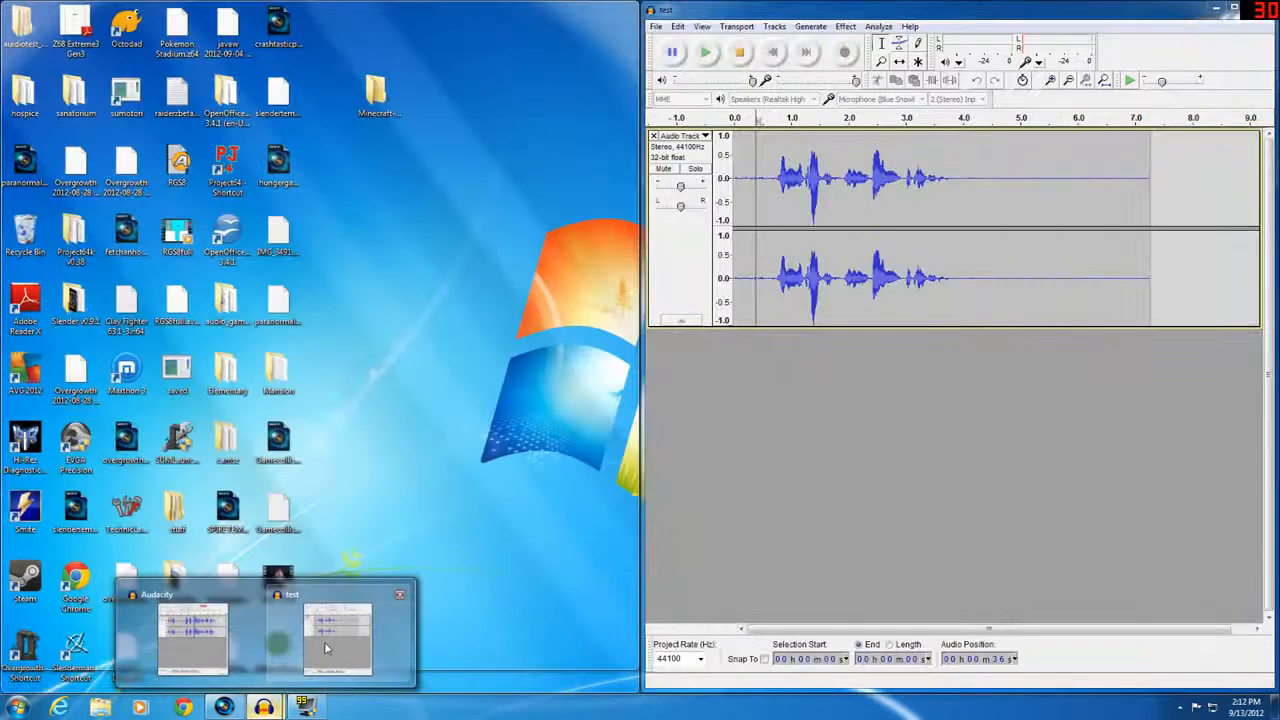
click(325, 648)
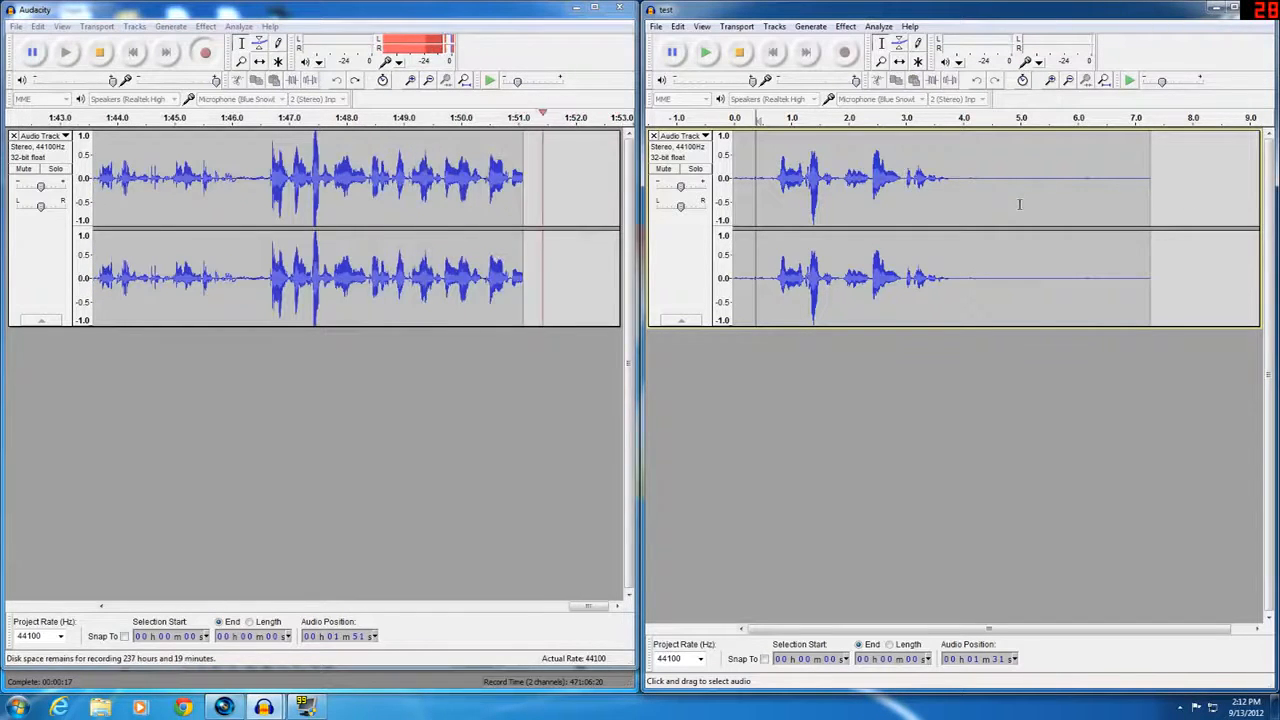
Stop the ongoing recording, play the voice clip in the test project from its beginning, and stop the playback
click(101, 52)
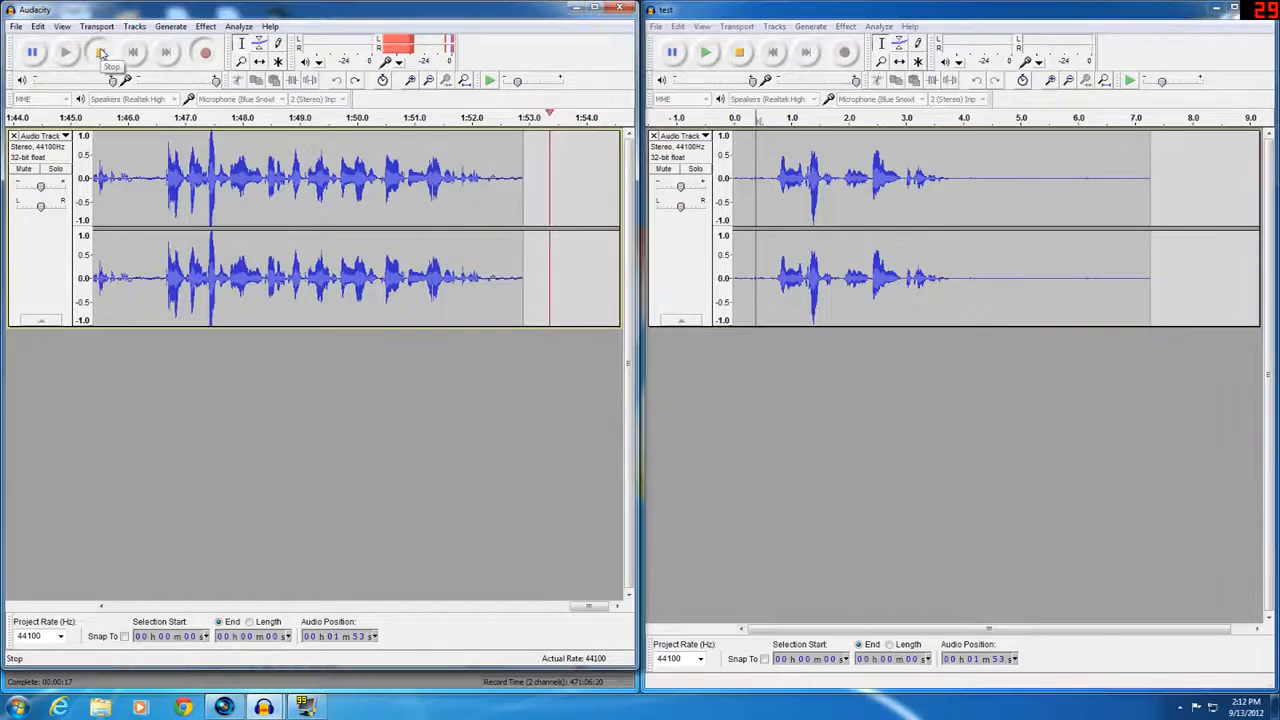
click(738, 183)
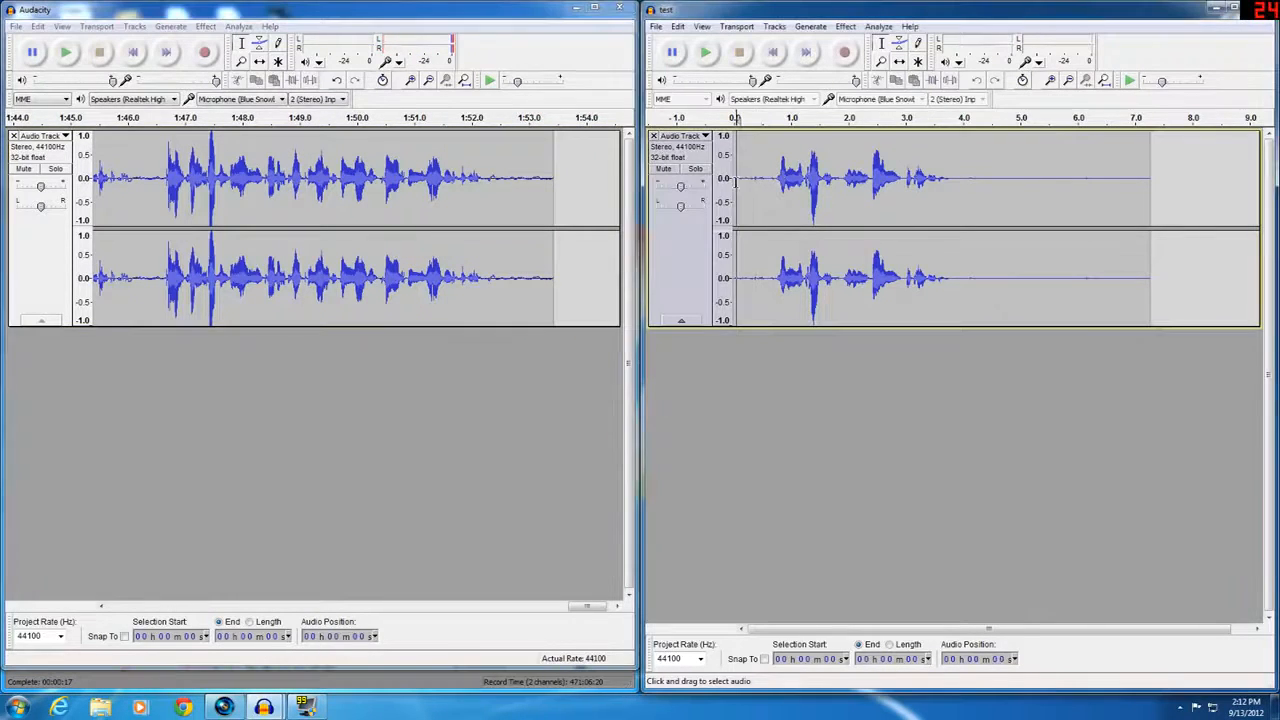
click(705, 53)
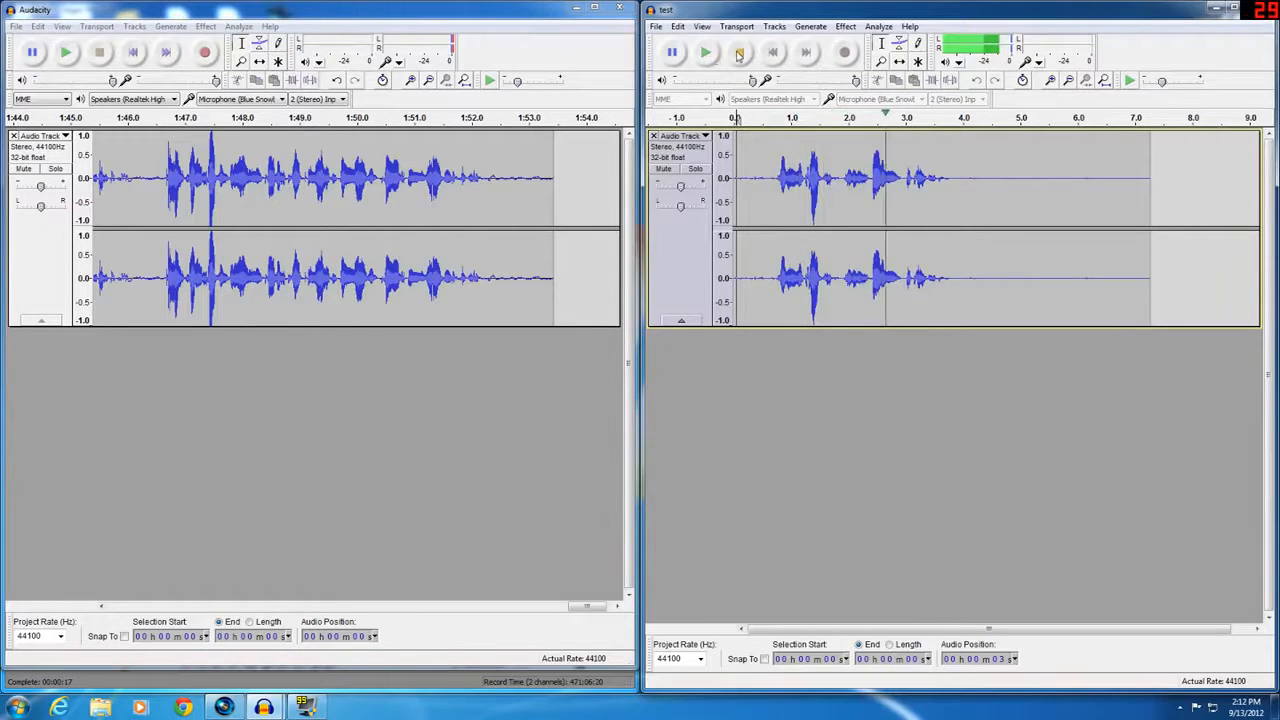
click(741, 54)
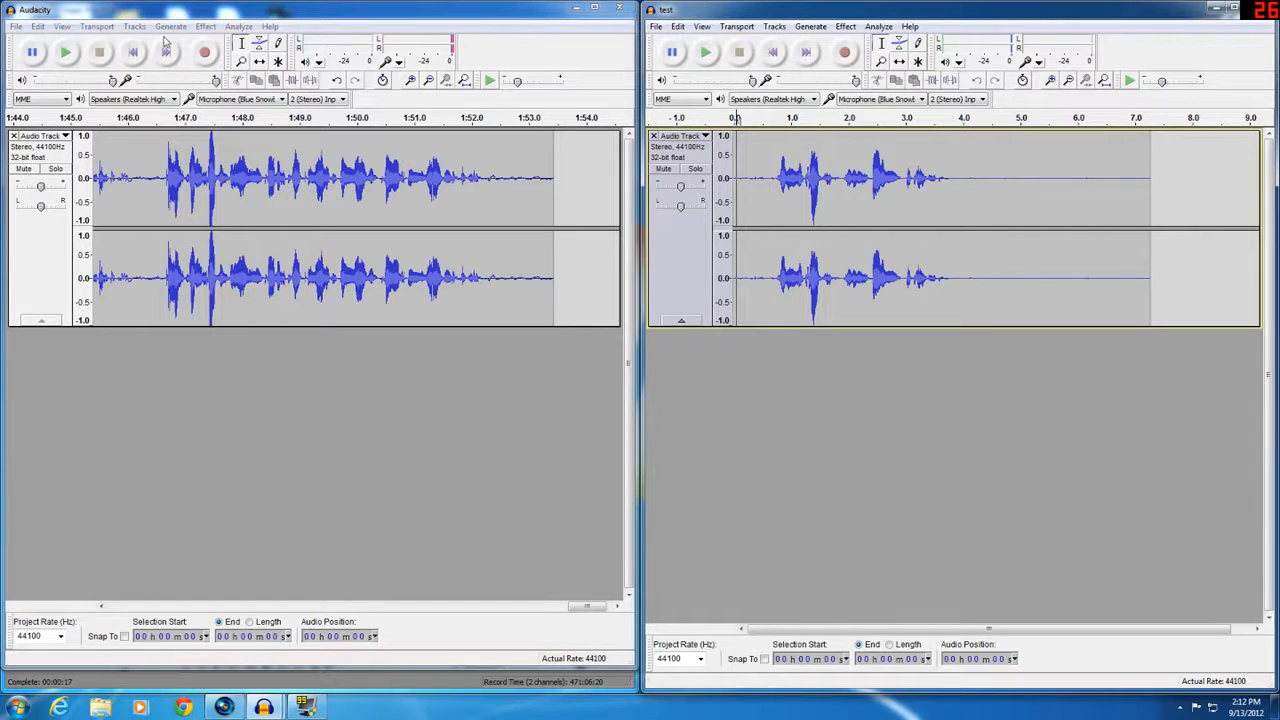
Resume recording in the untitled project from about 1 min 54 s, just past the end of the first track
click(576, 297)
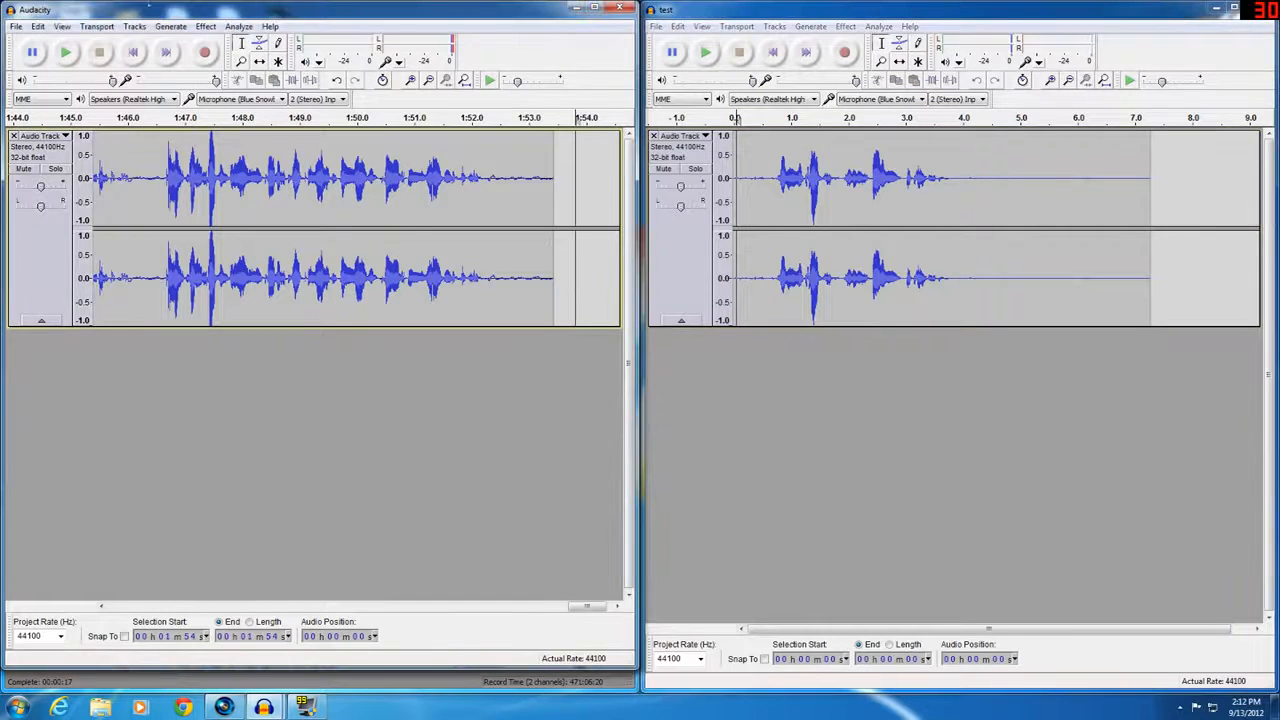
click(204, 52)
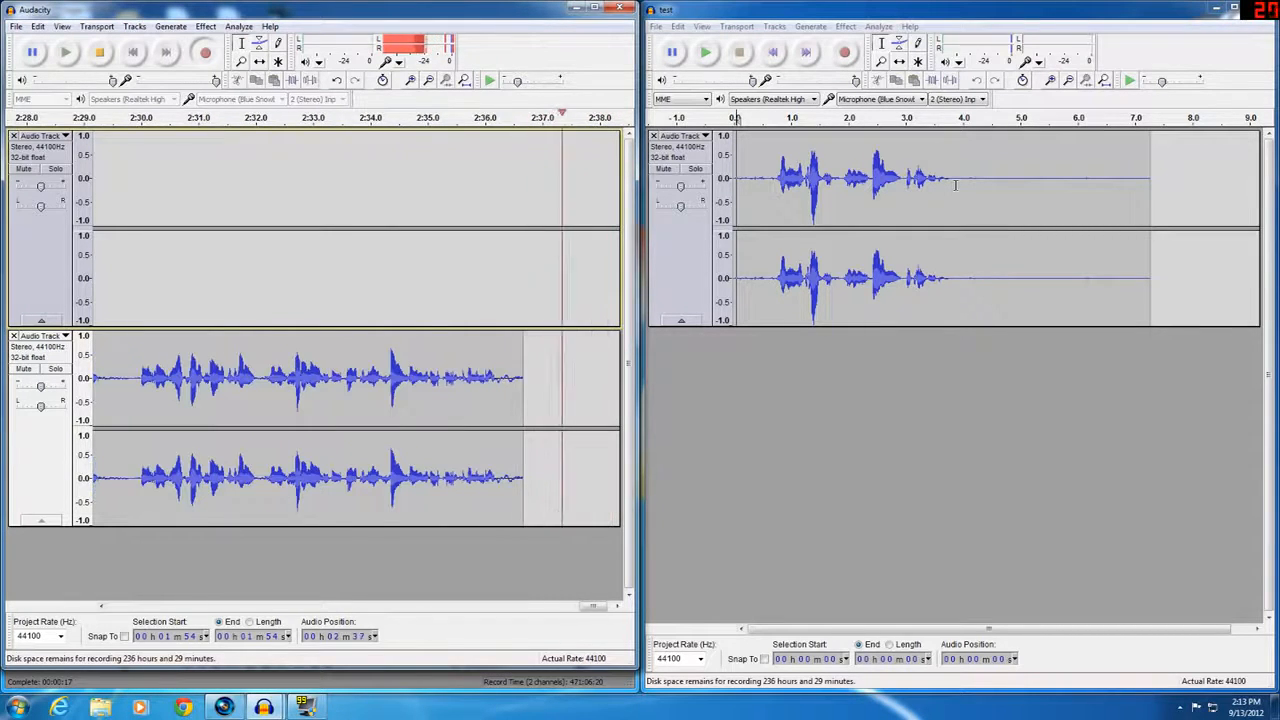
Select the silent stretch of the test track from about 4.0 s to its end and capture it as the Noise Removal noise profile
click(964, 180)
drag(964, 180, 1151, 192)
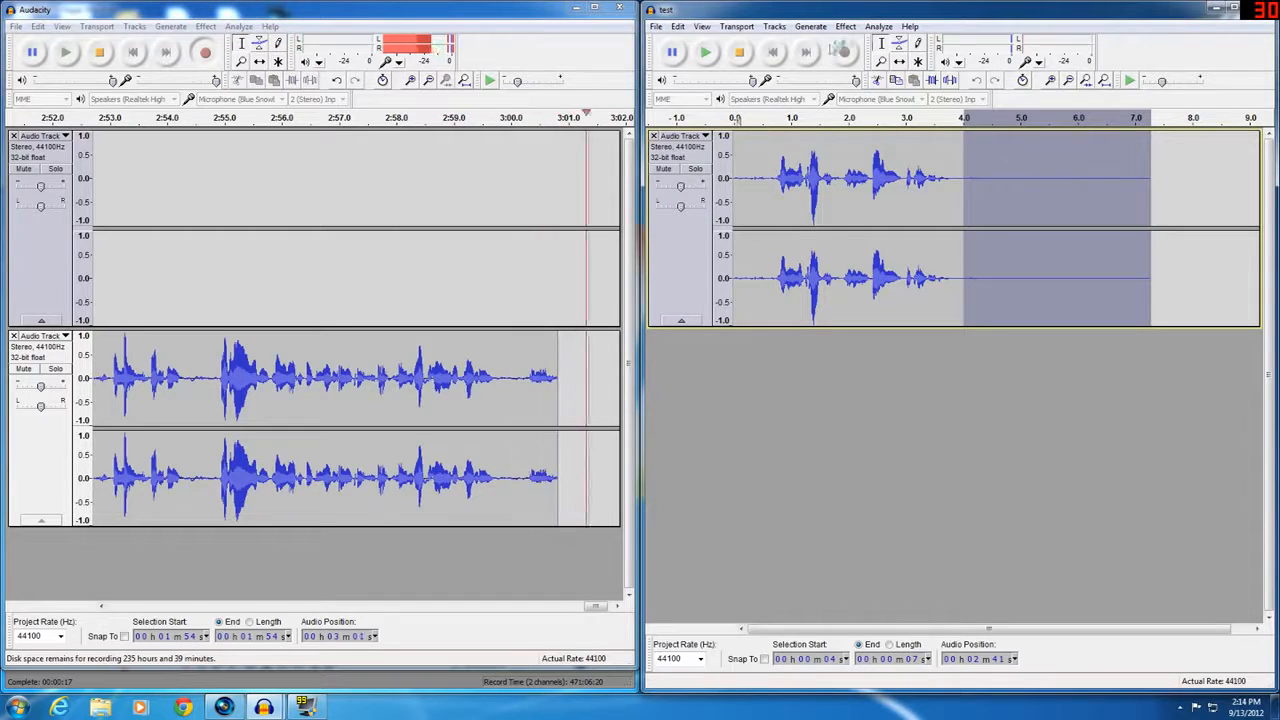
click(845, 26)
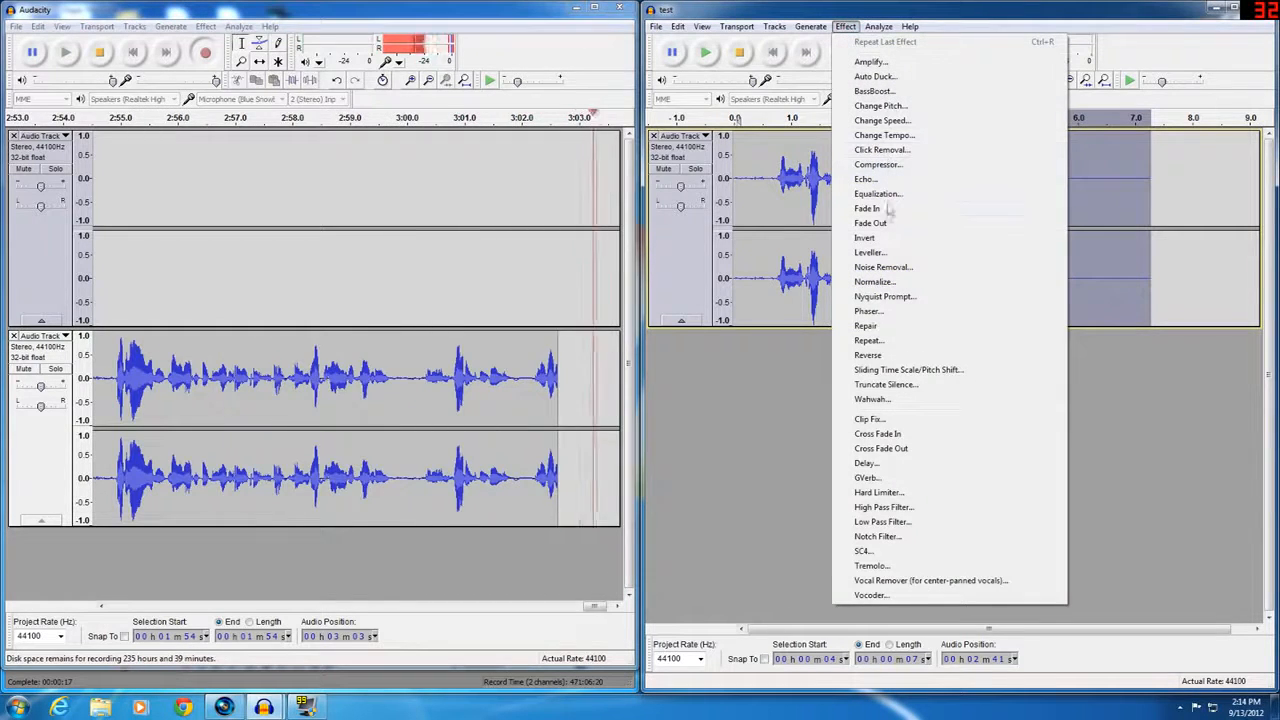
click(885, 268)
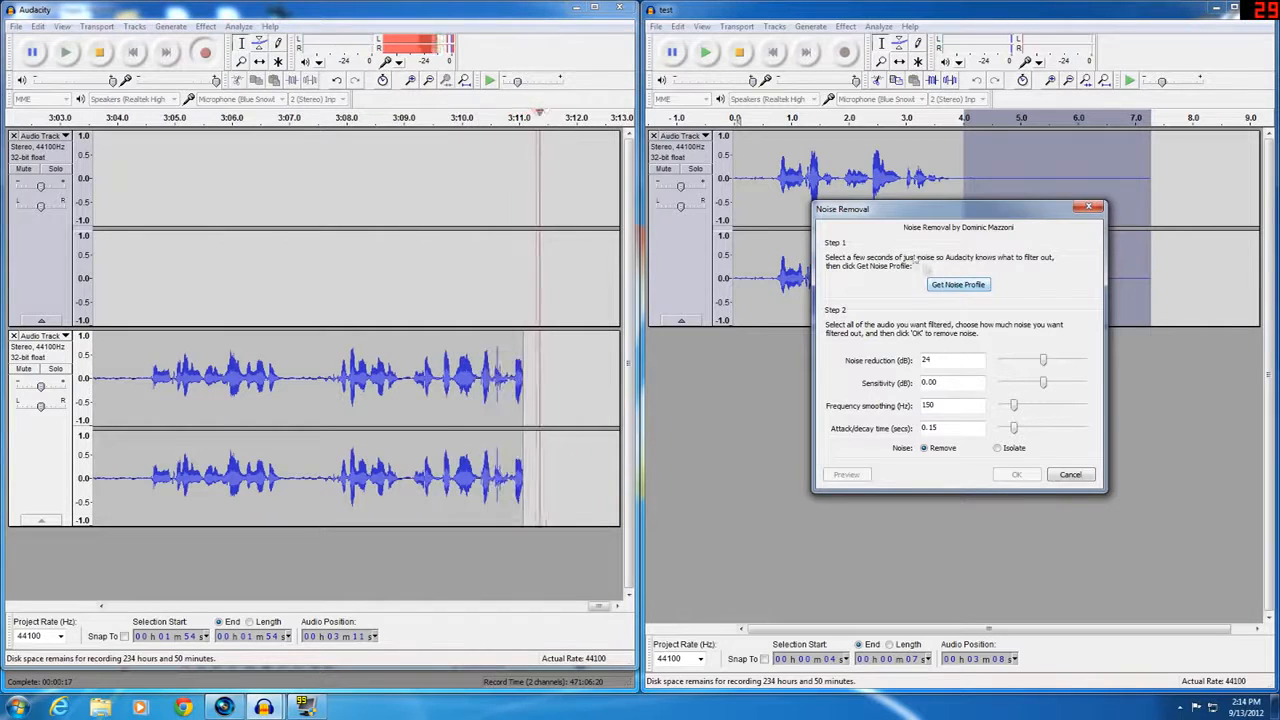
click(958, 285)
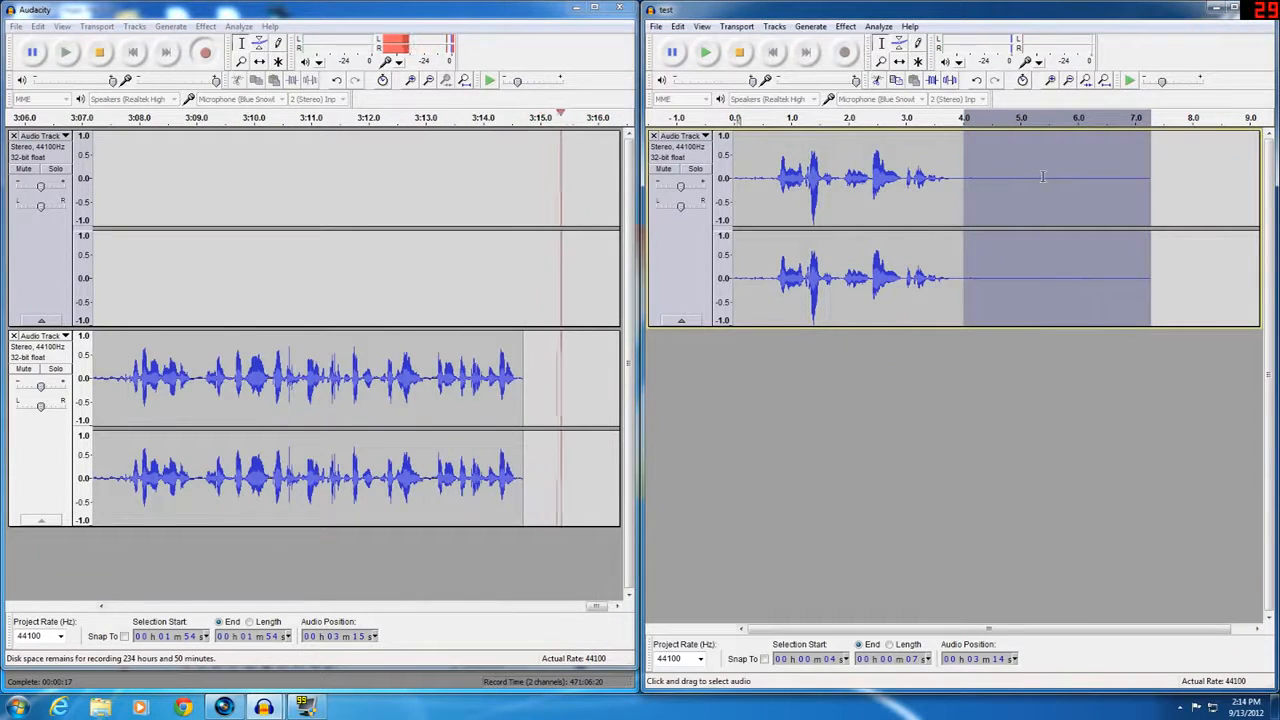
Apply Noise Removal with 24 dB noise reduction to the entire test track and clear the selection
click(1042, 177)
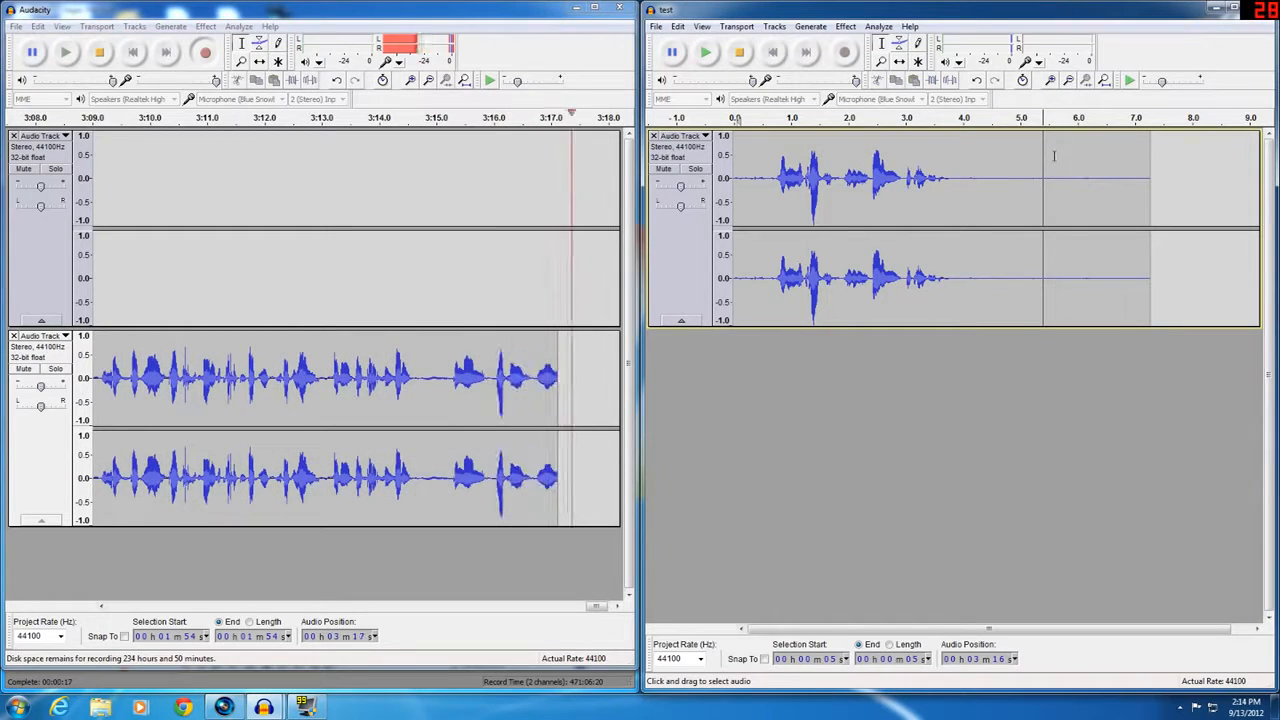
double_click(969, 181)
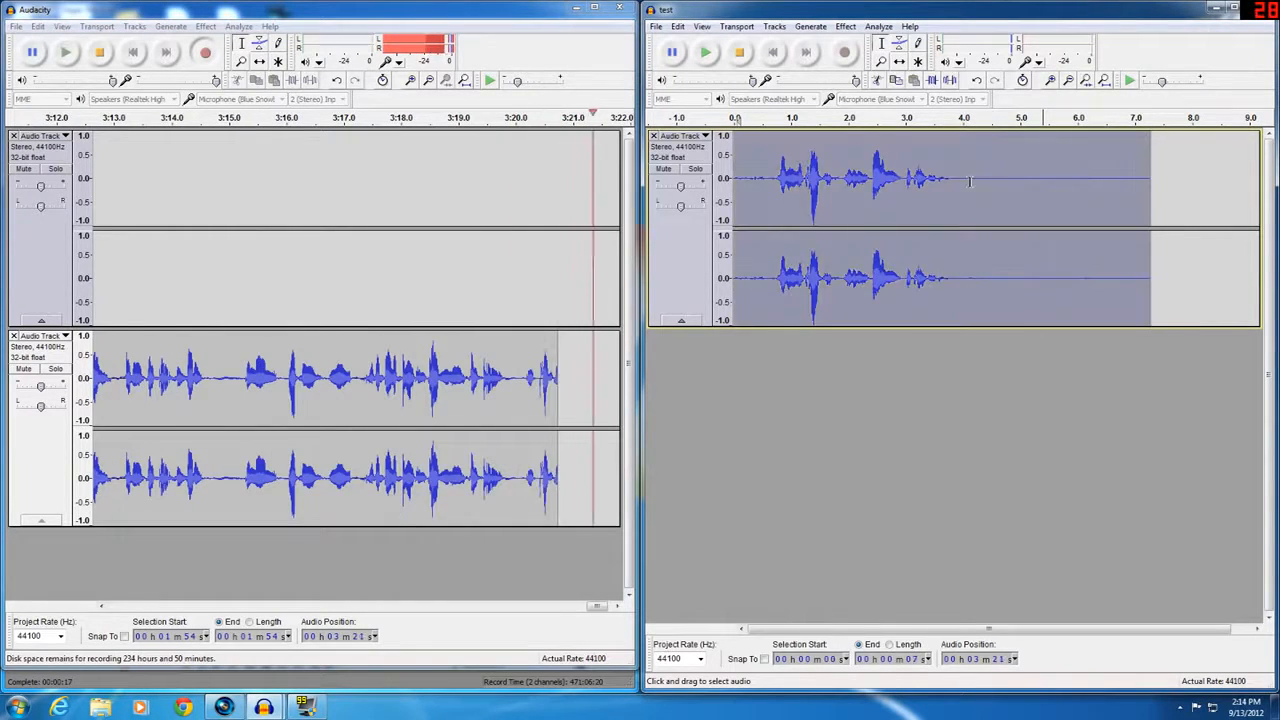
click(847, 28)
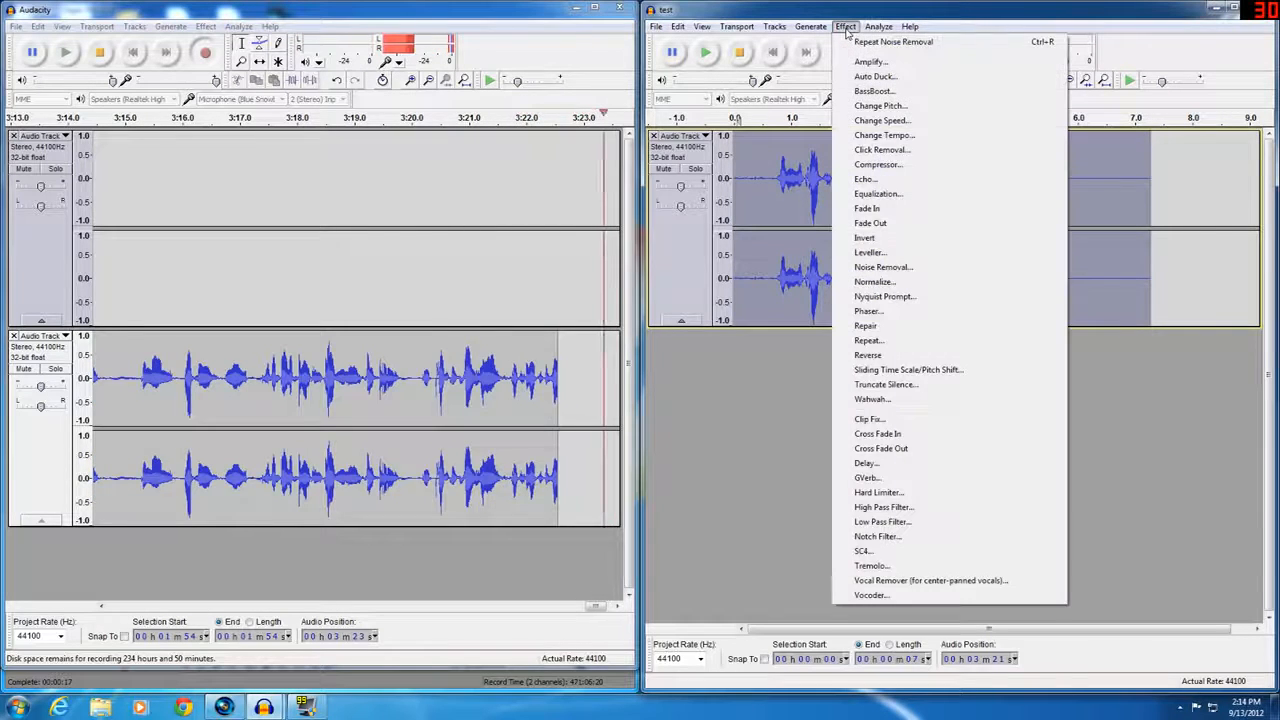
click(880, 267)
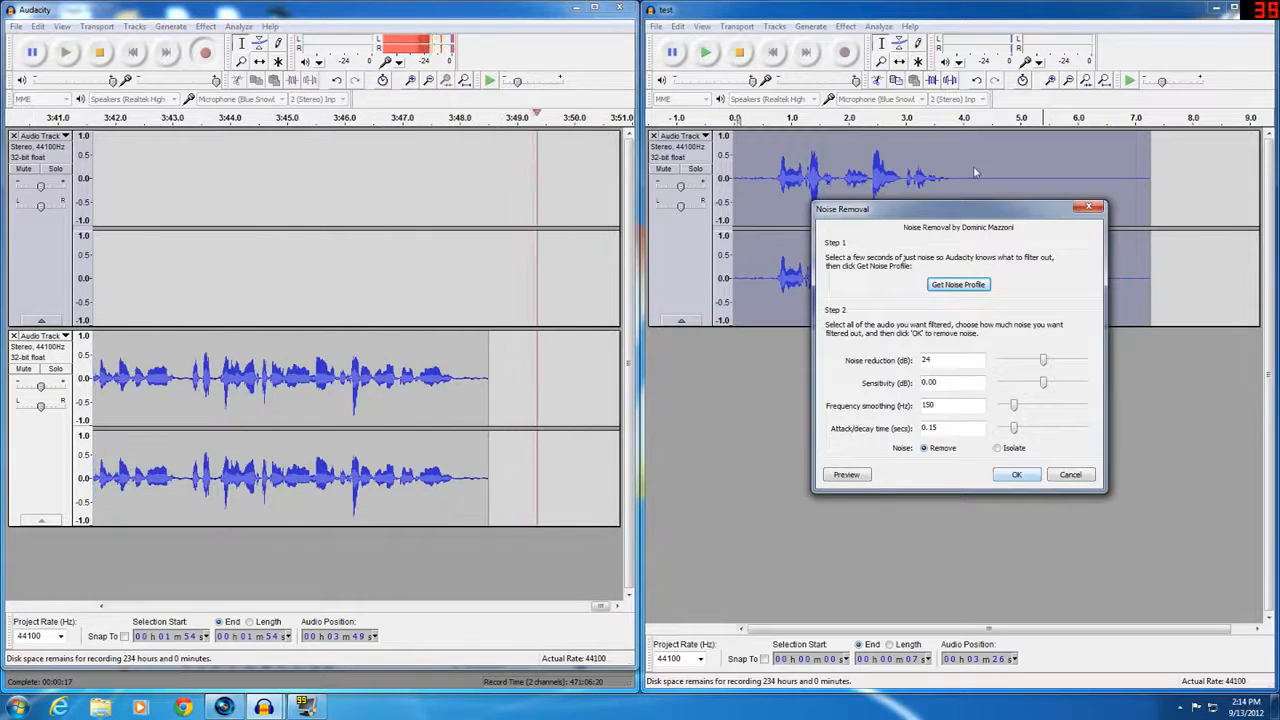
click(1030, 479)
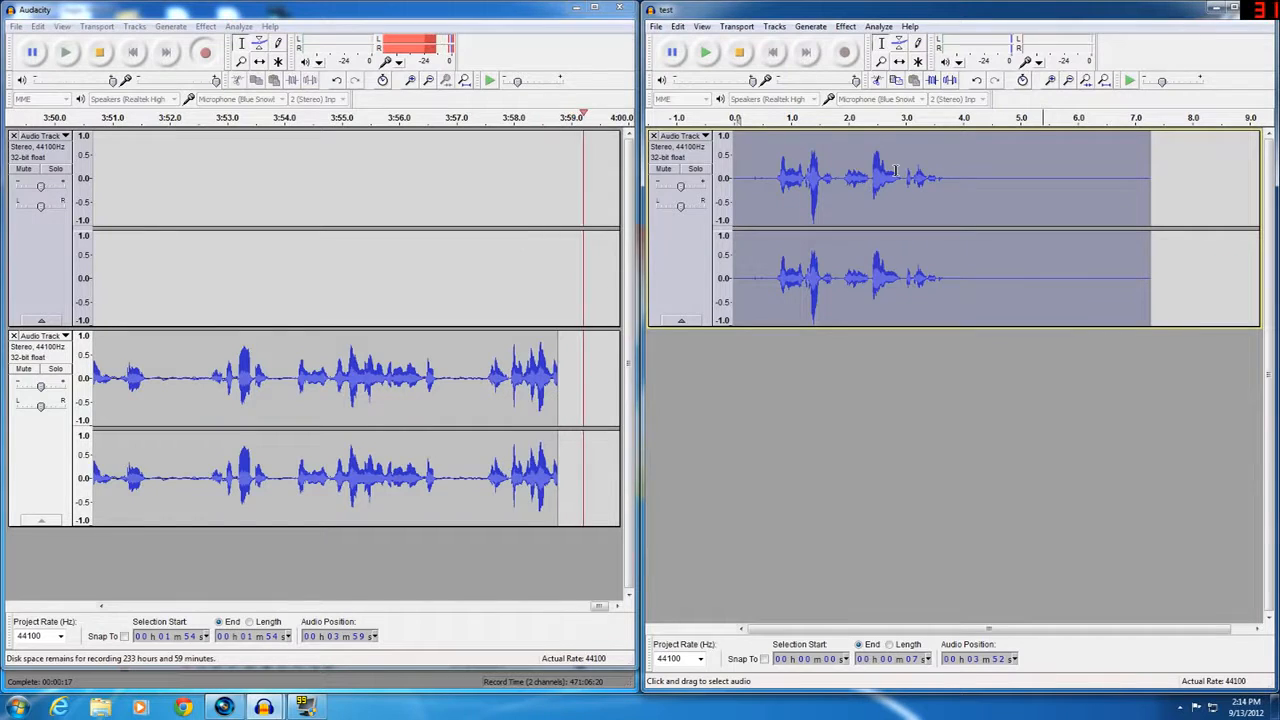
click(955, 178)
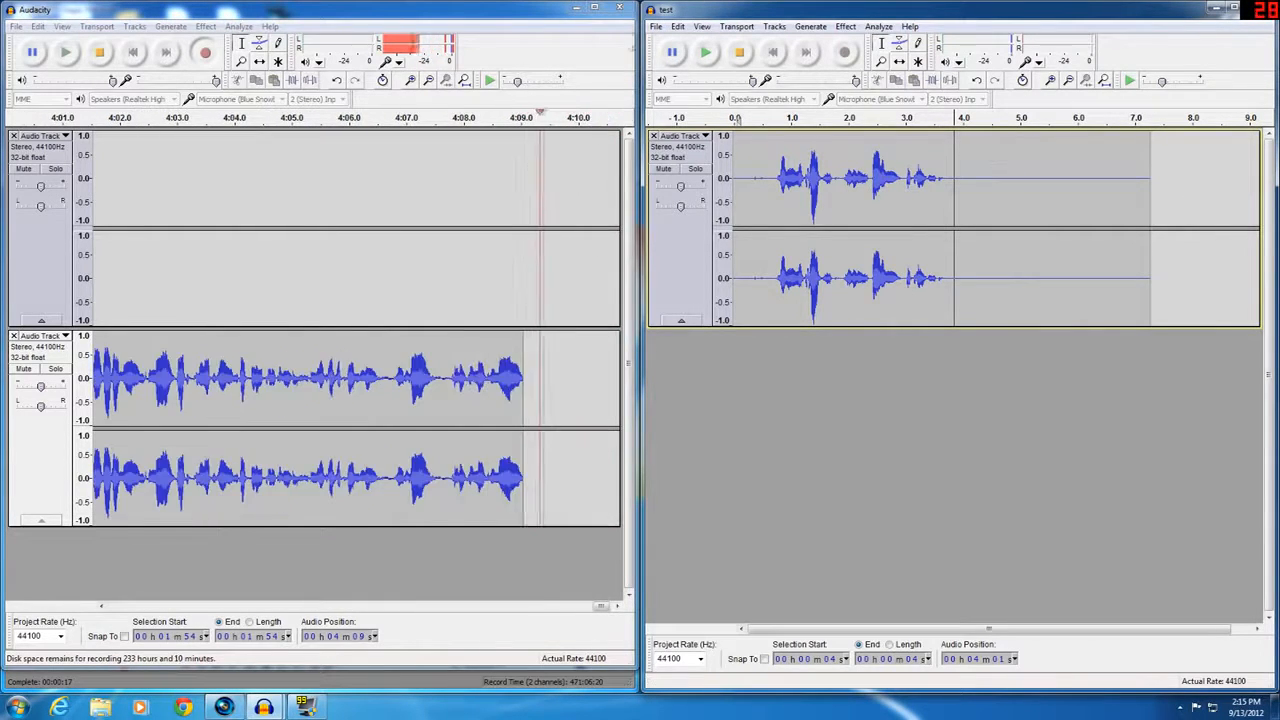
Close the test project without saving its changes
click(656, 26)
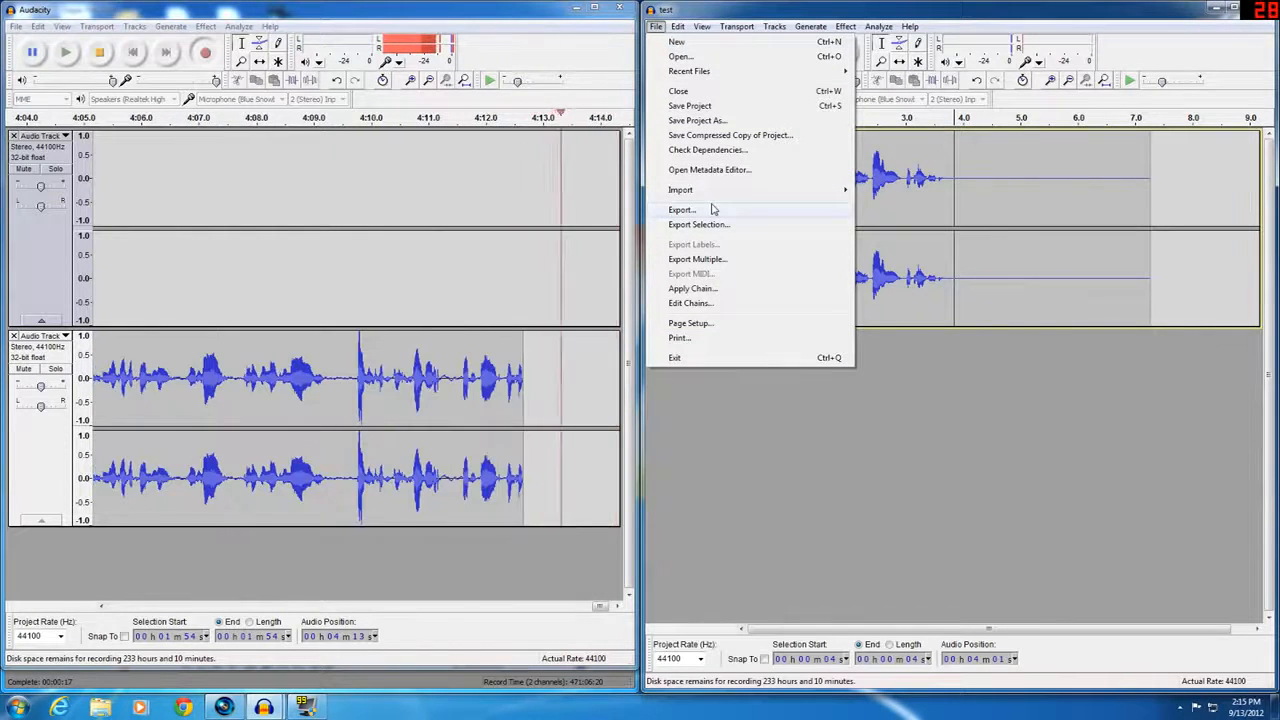
click(943, 191)
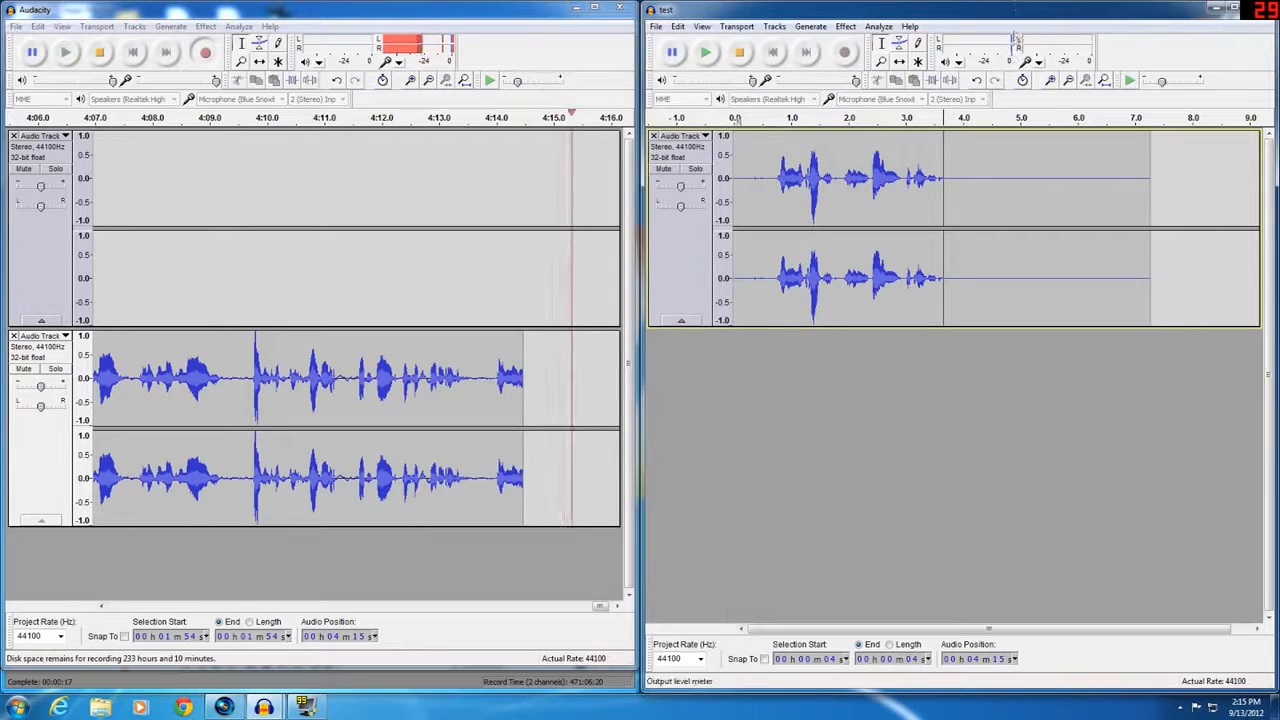
drag(1017, 12, 931, 96)
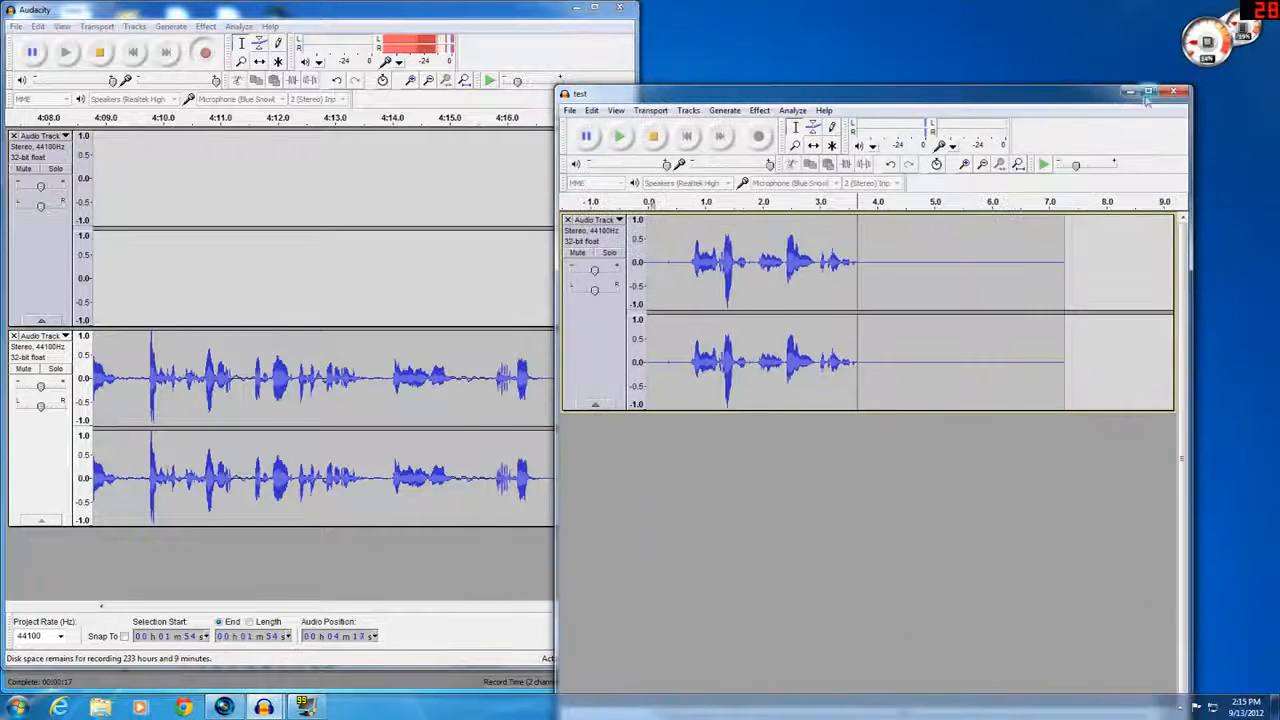
click(1173, 91)
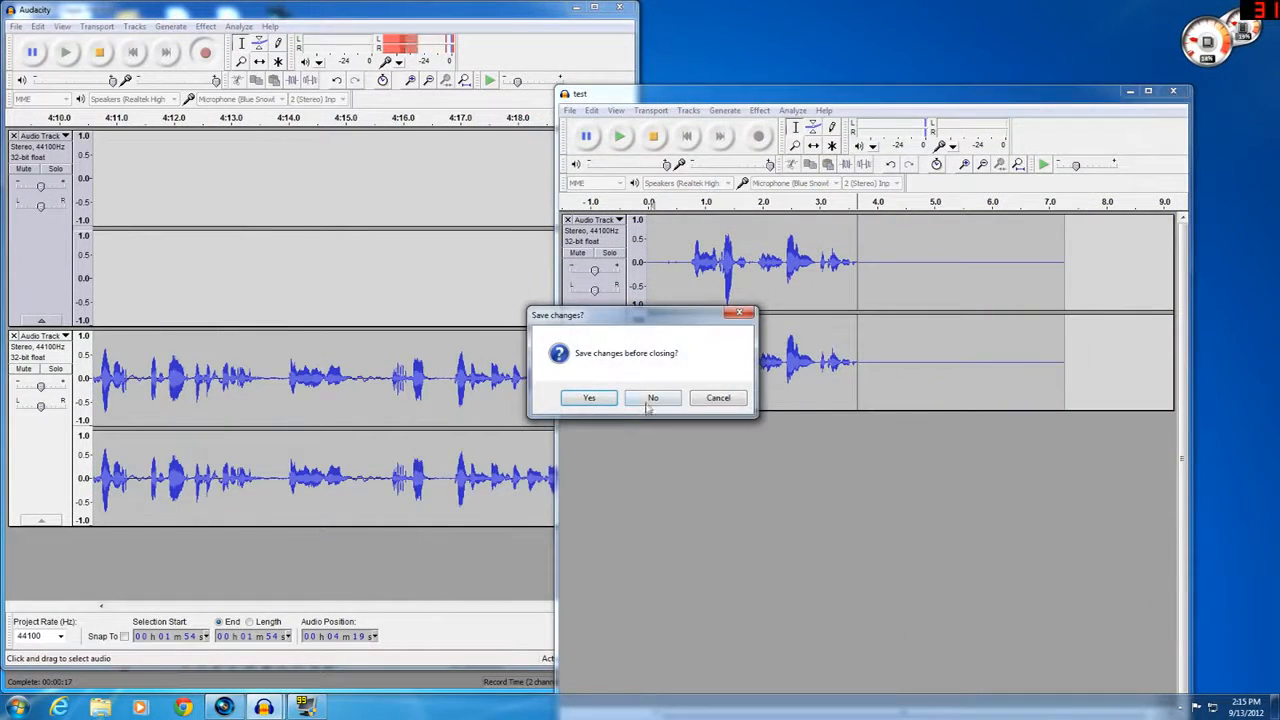
click(651, 398)
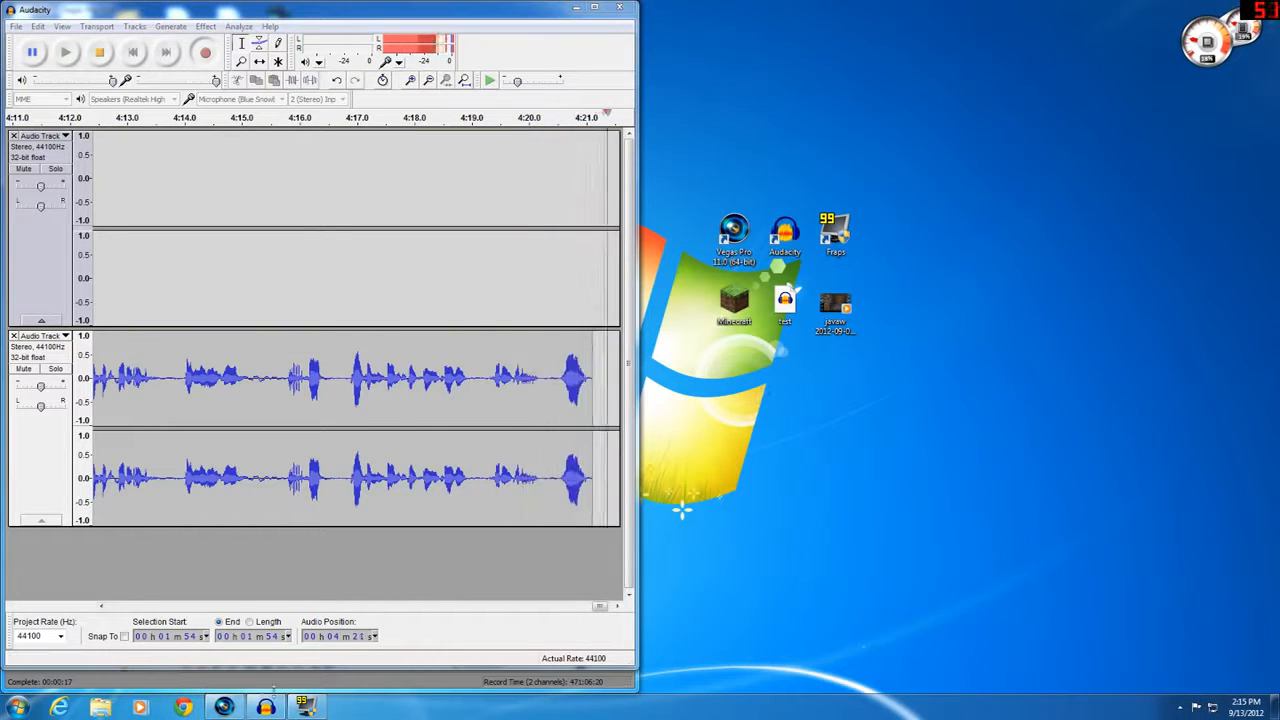
Switch to Fraps, review its movie capture settings, and minimize its window
click(306, 706)
drag(860, 426, 925, 212)
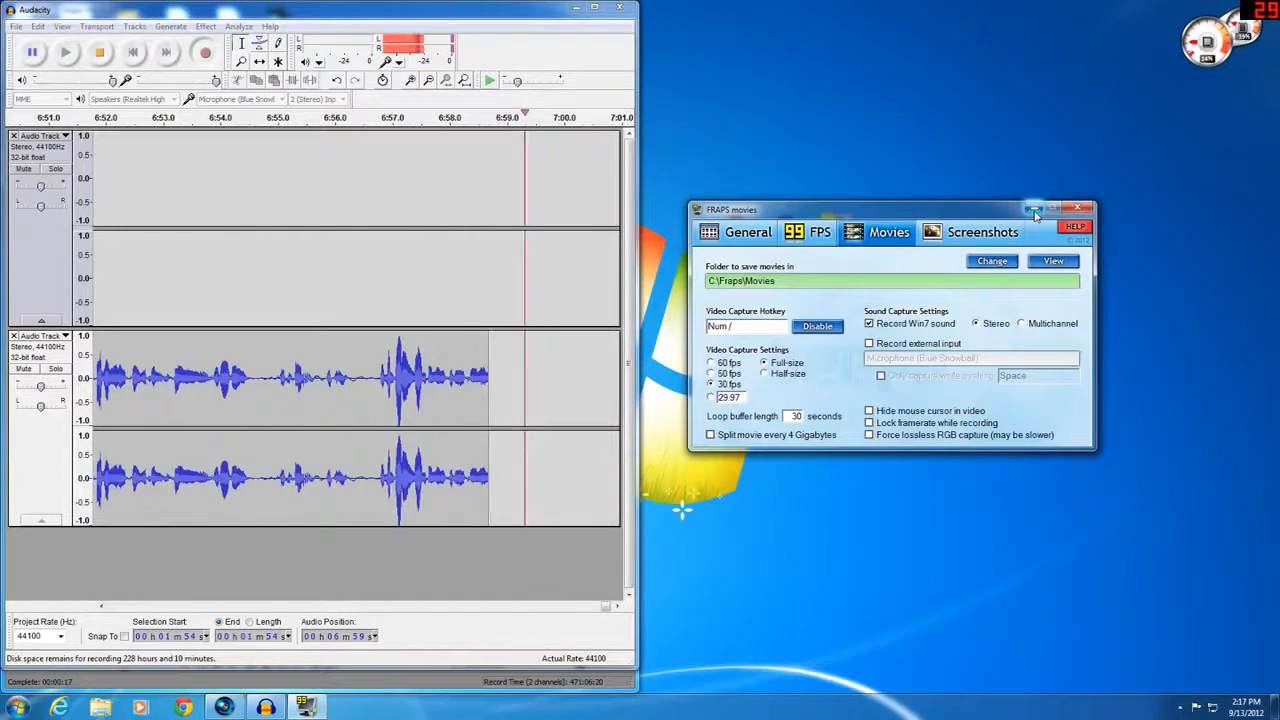
click(1034, 209)
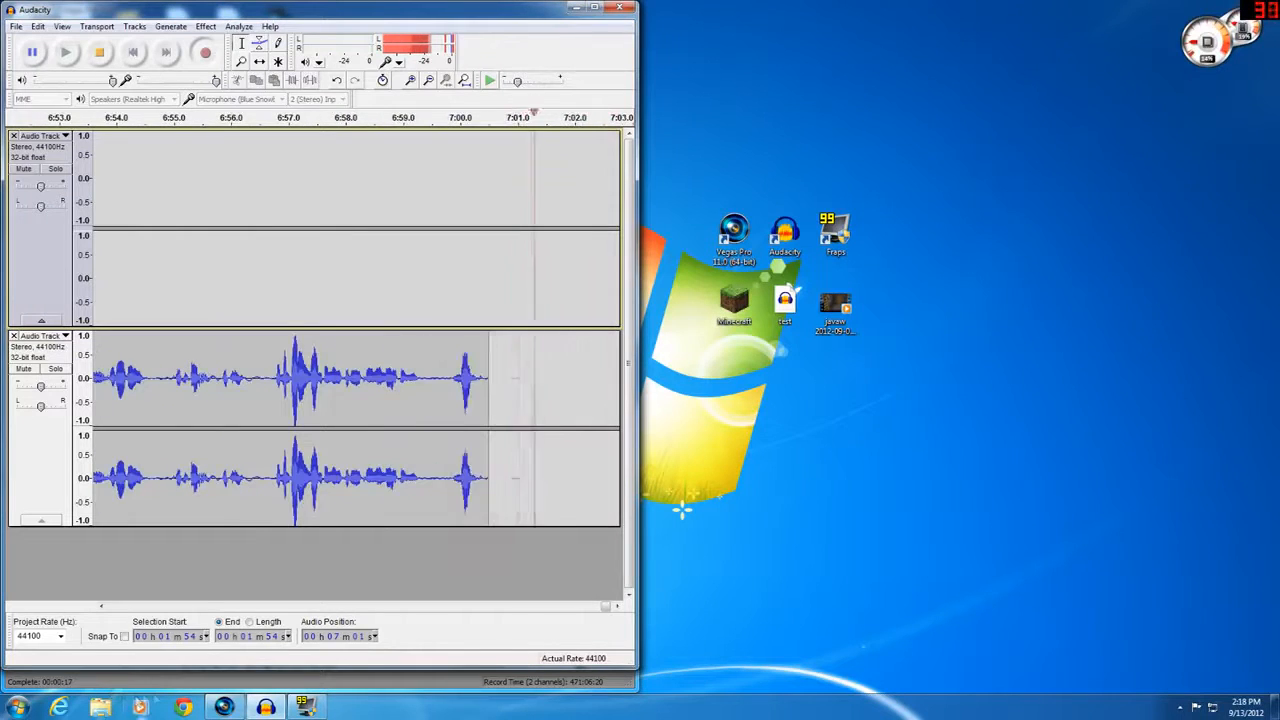
Switch to Vegas Pro, maximize its window, and place the timeline cursor inside the gameplay clip at about 3 seconds
click(224, 708)
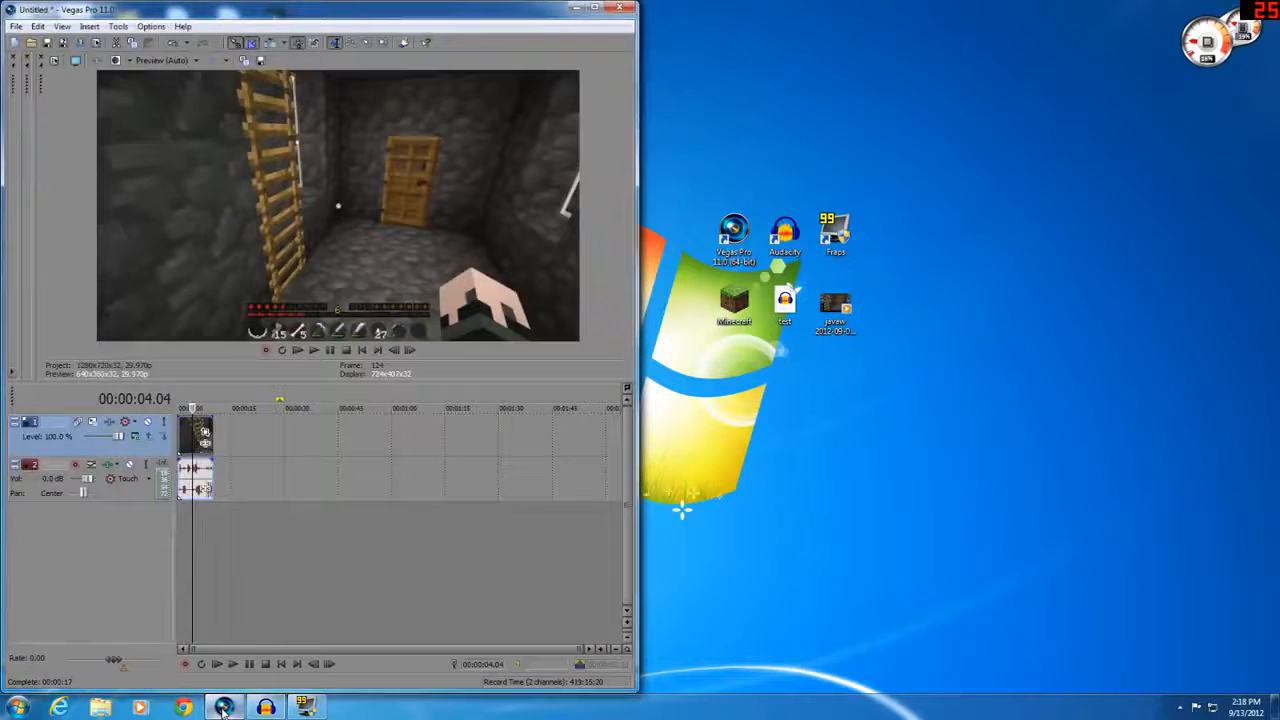
click(600, 8)
click(347, 454)
click(200, 433)
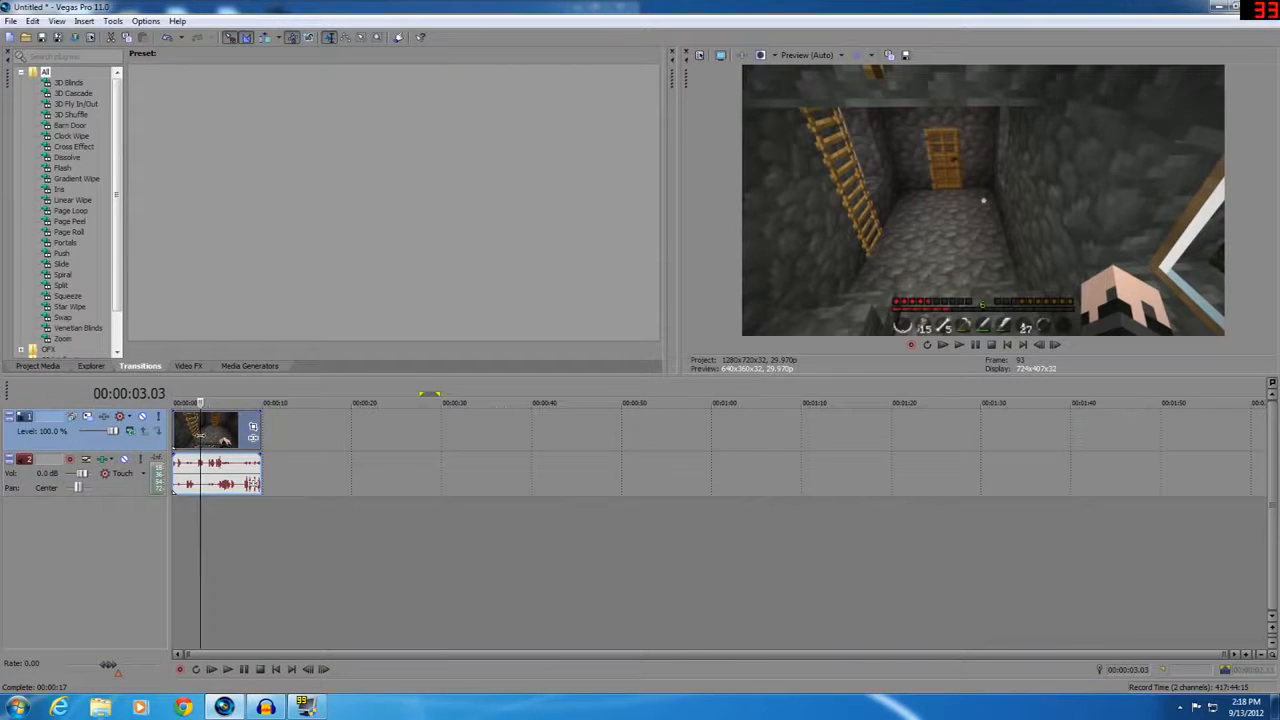
Play the gameplay clip from the start of the timeline and stop near its end
drag(214, 440, 118, 445)
click(399, 440)
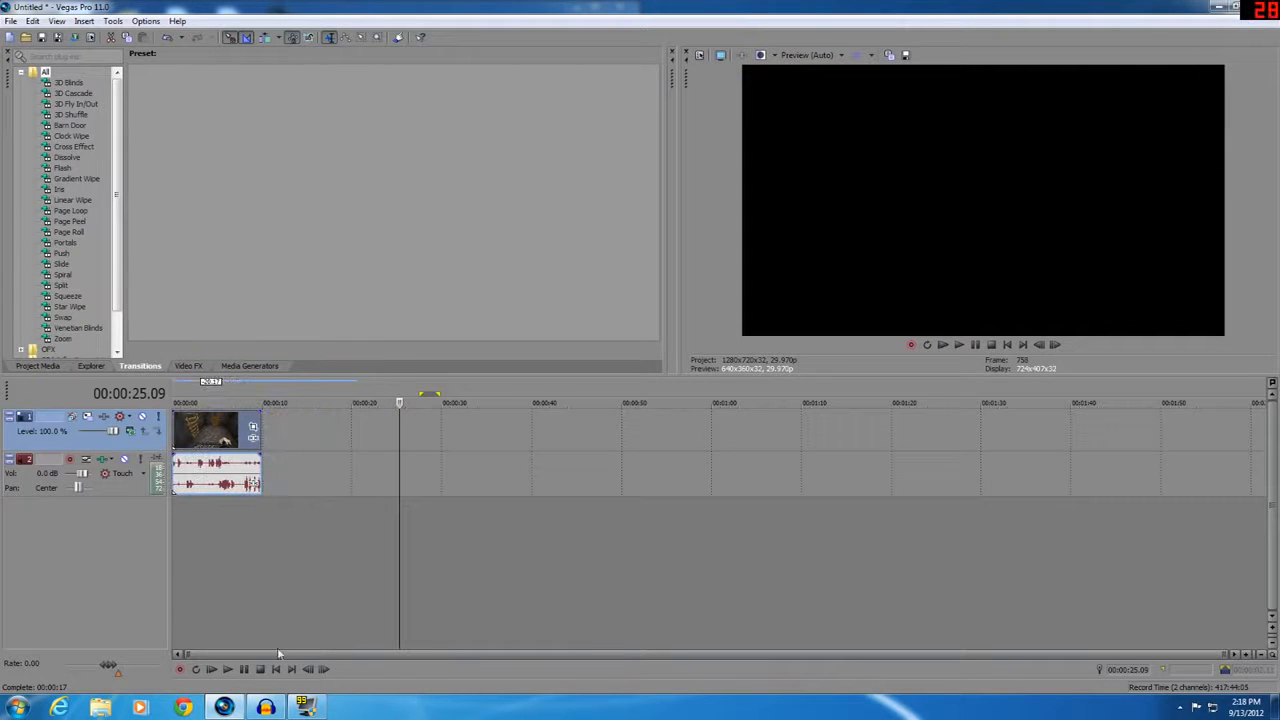
click(227, 669)
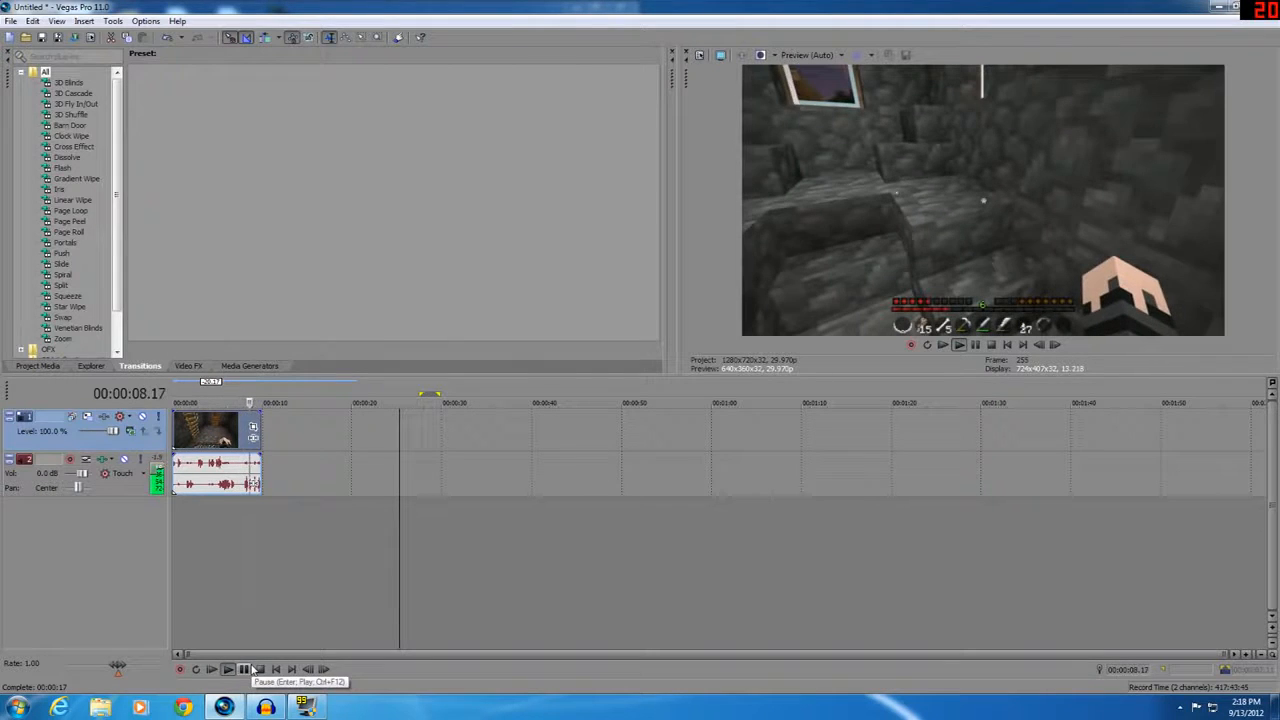
click(256, 670)
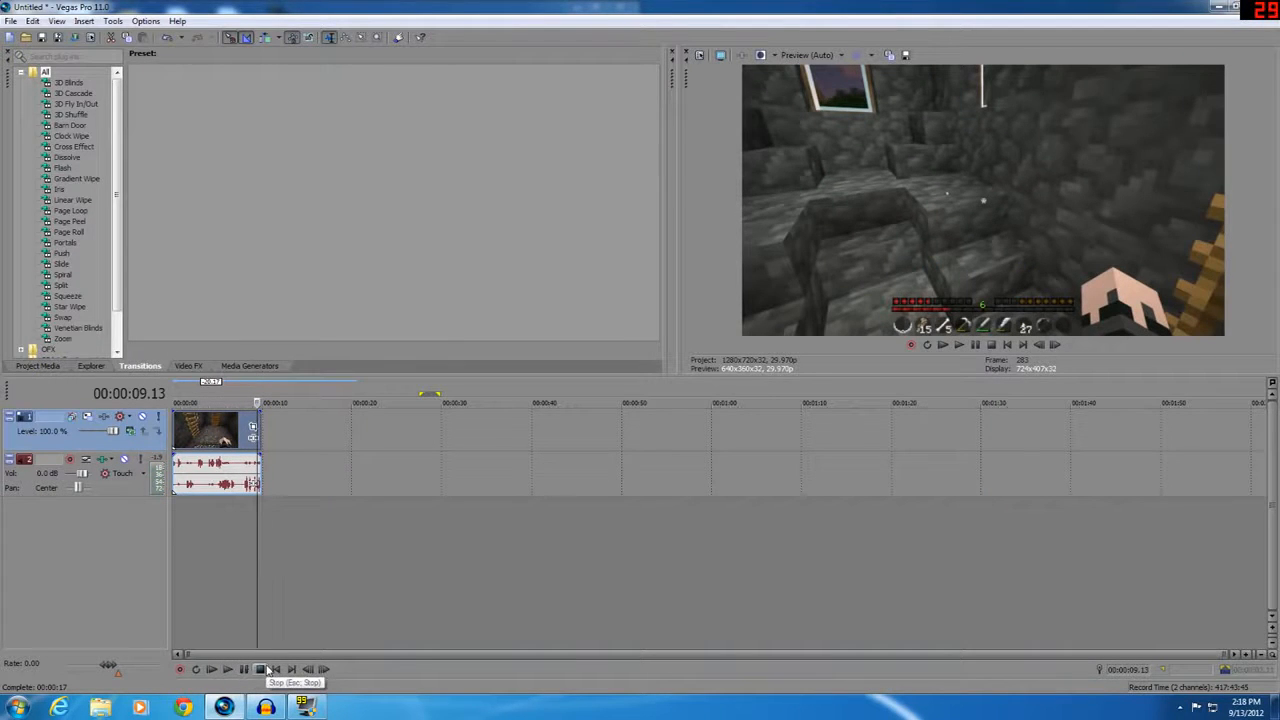
Lower the volume of the clip's audio track to -0.3 dB
click(221, 521)
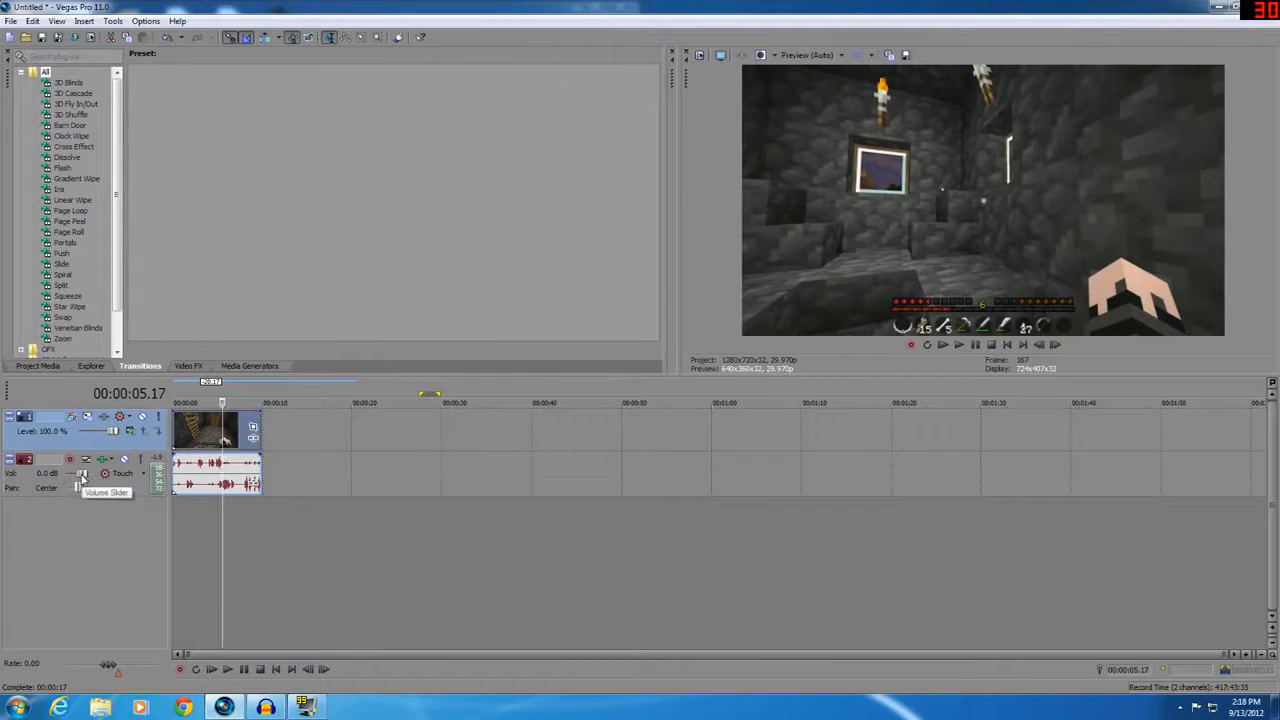
drag(83, 478, 83, 475)
click(234, 511)
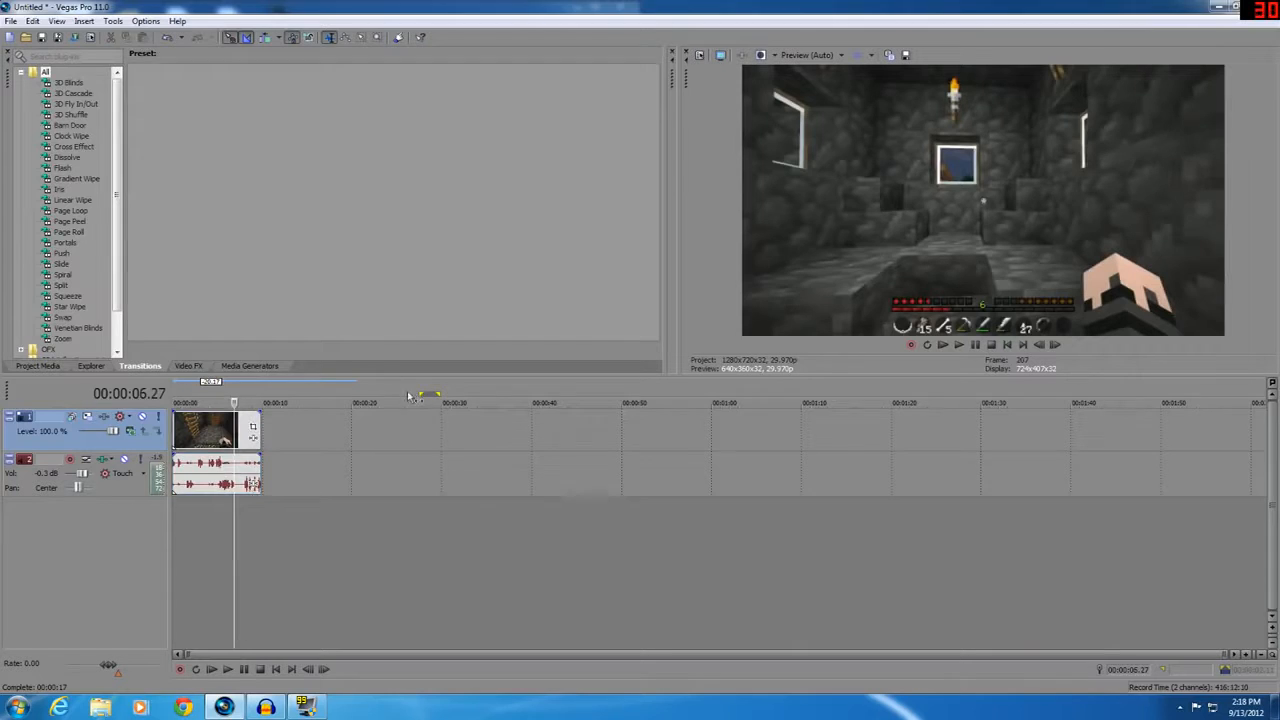
Review the project's video properties, including rendering quality, frame rate, frame width and pixel aspect ratio, and close them without applying changes
click(221, 436)
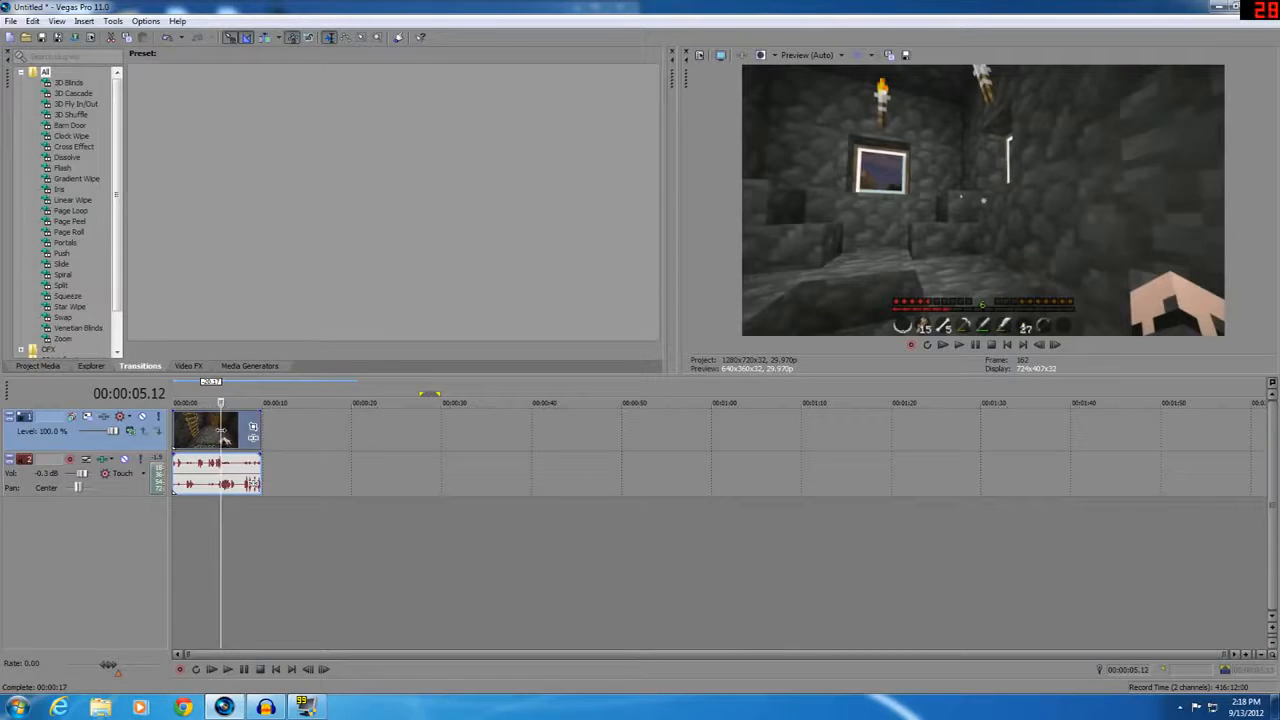
click(702, 56)
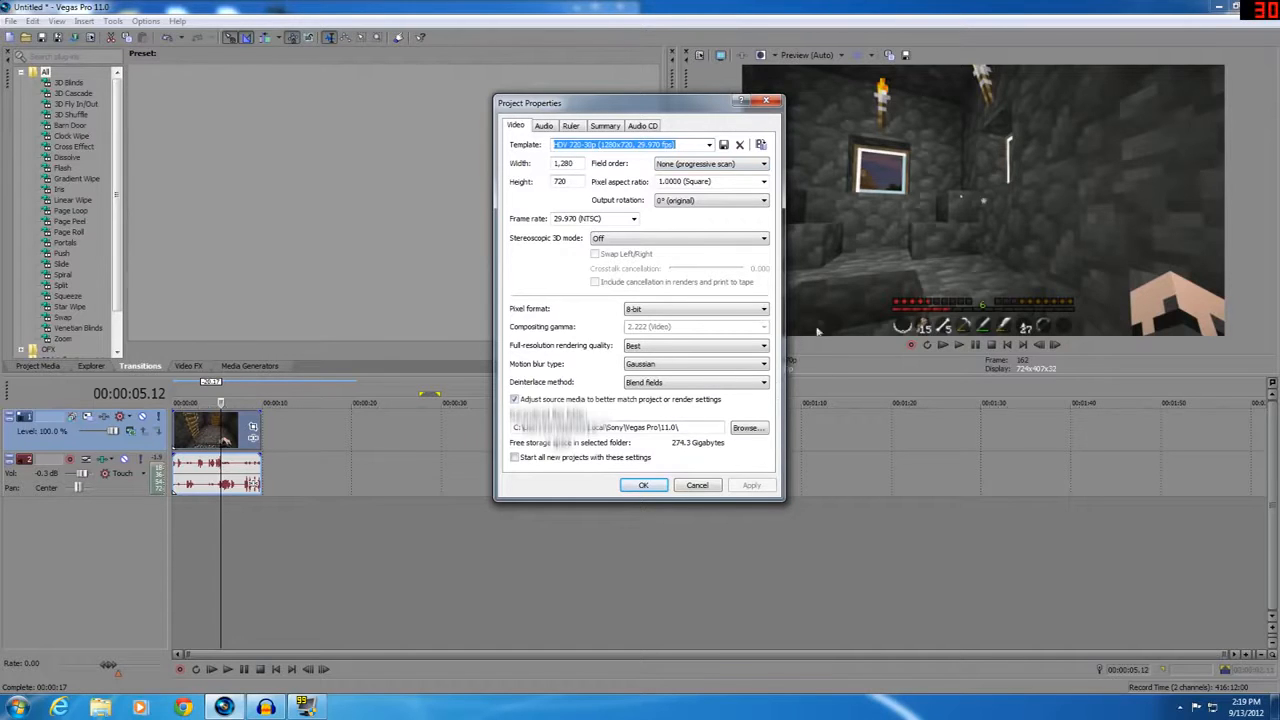
click(720, 350)
click(720, 350)
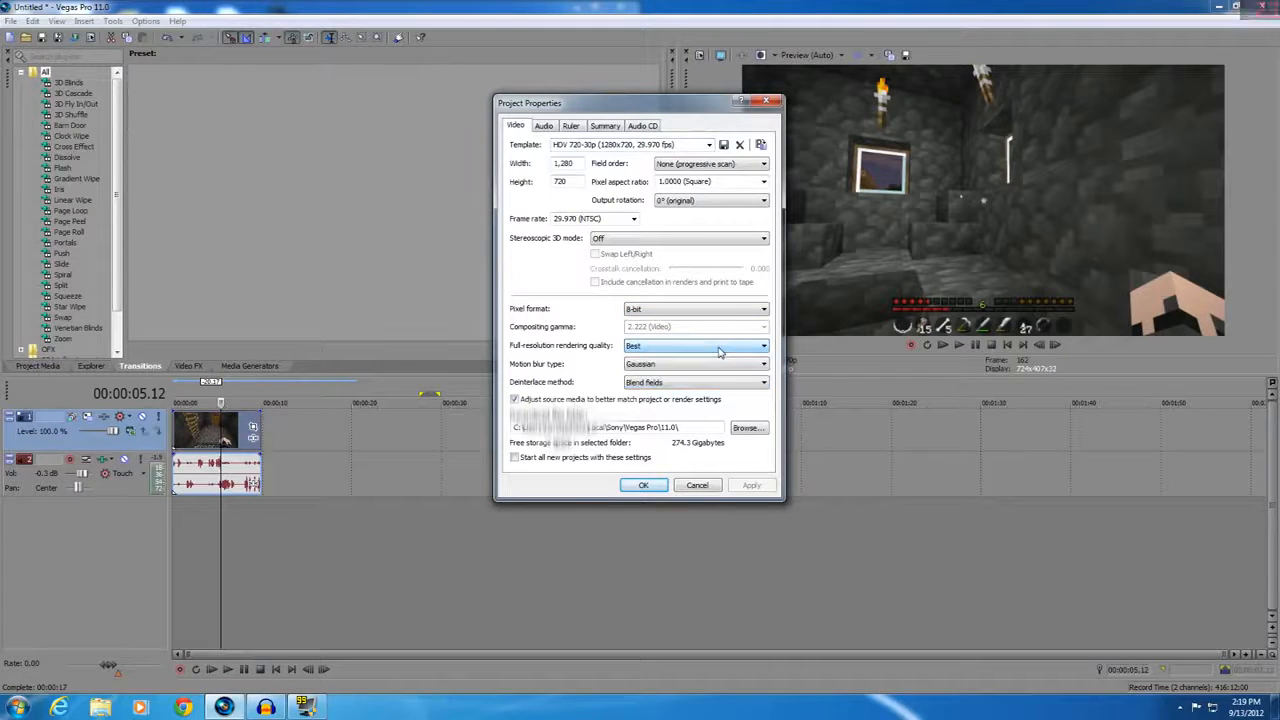
click(633, 221)
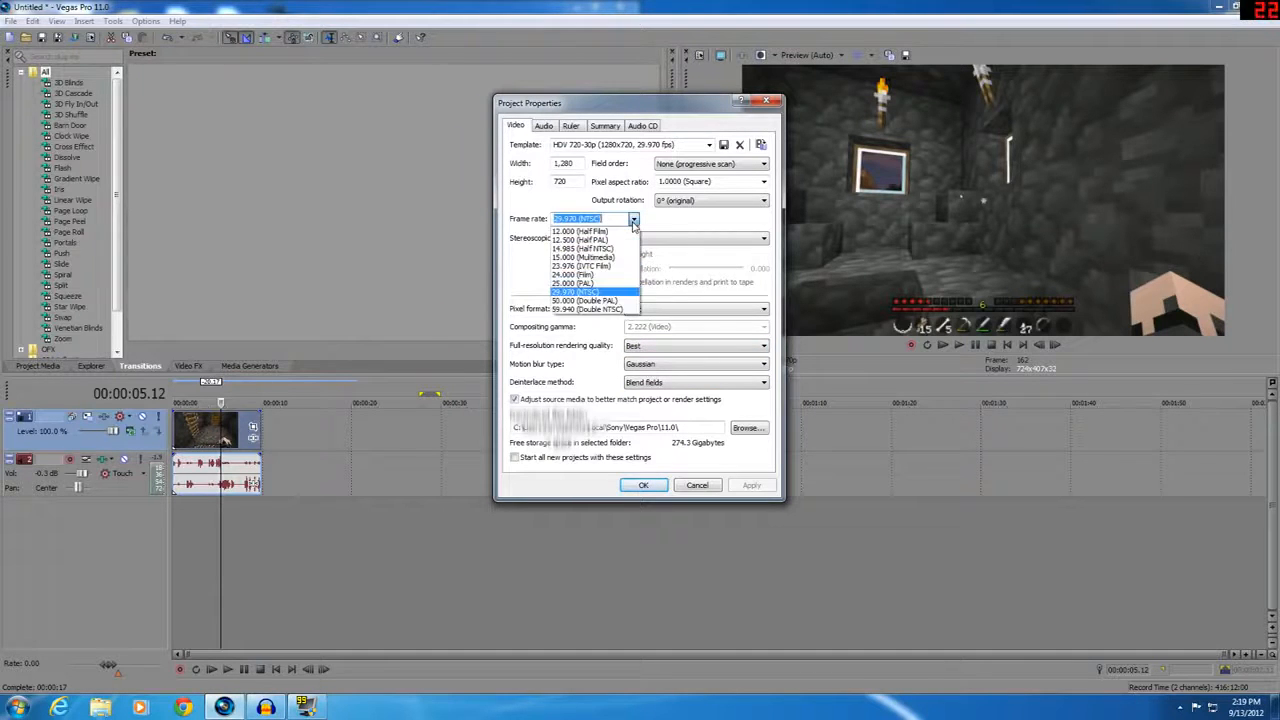
click(633, 220)
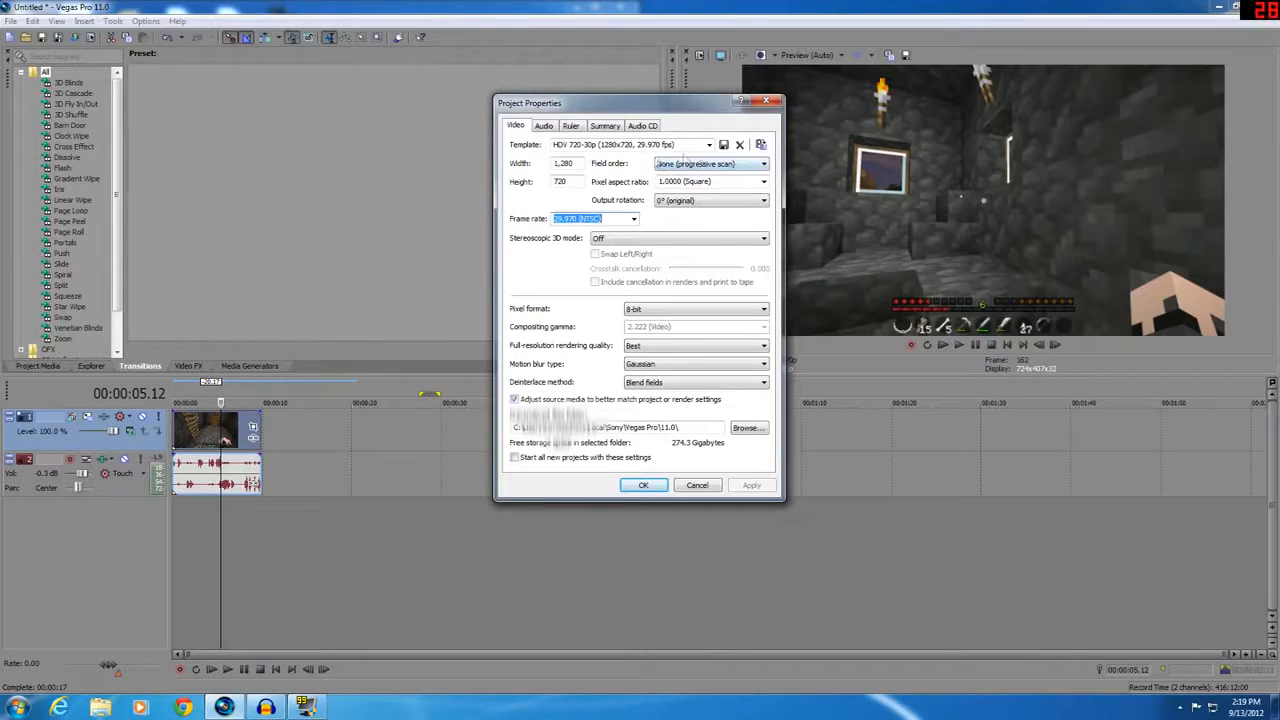
click(574, 163)
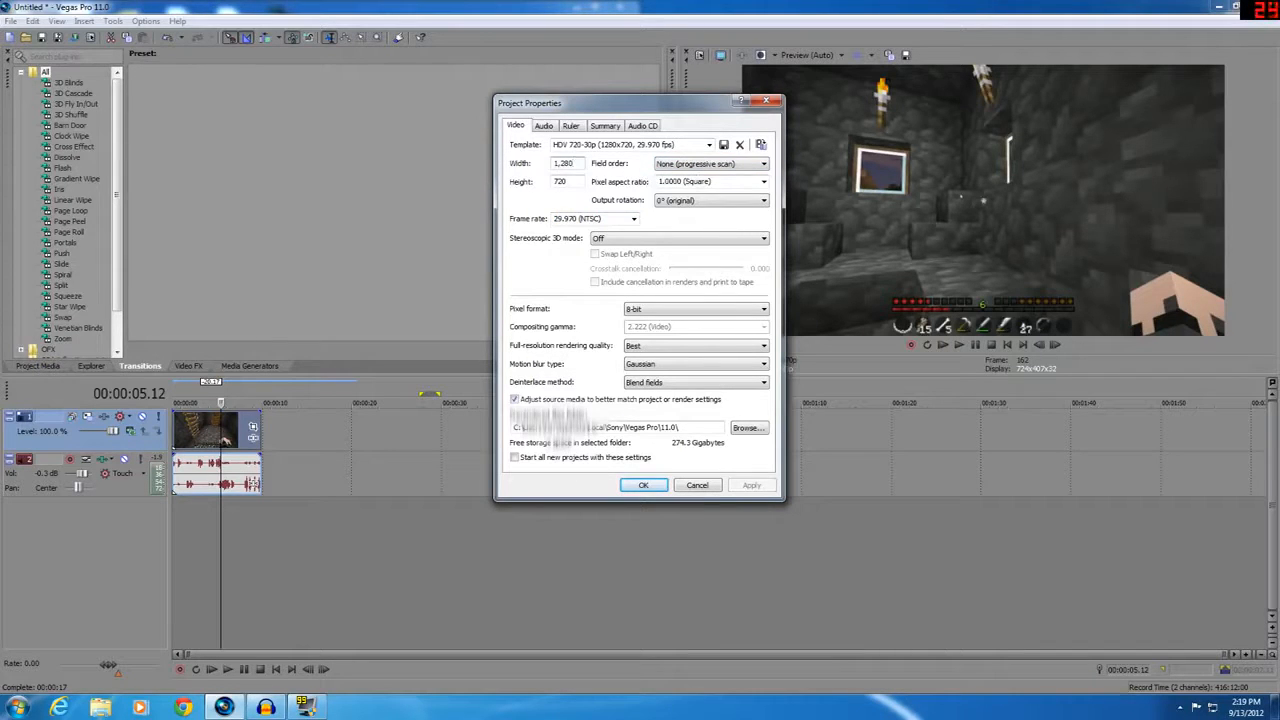
click(764, 182)
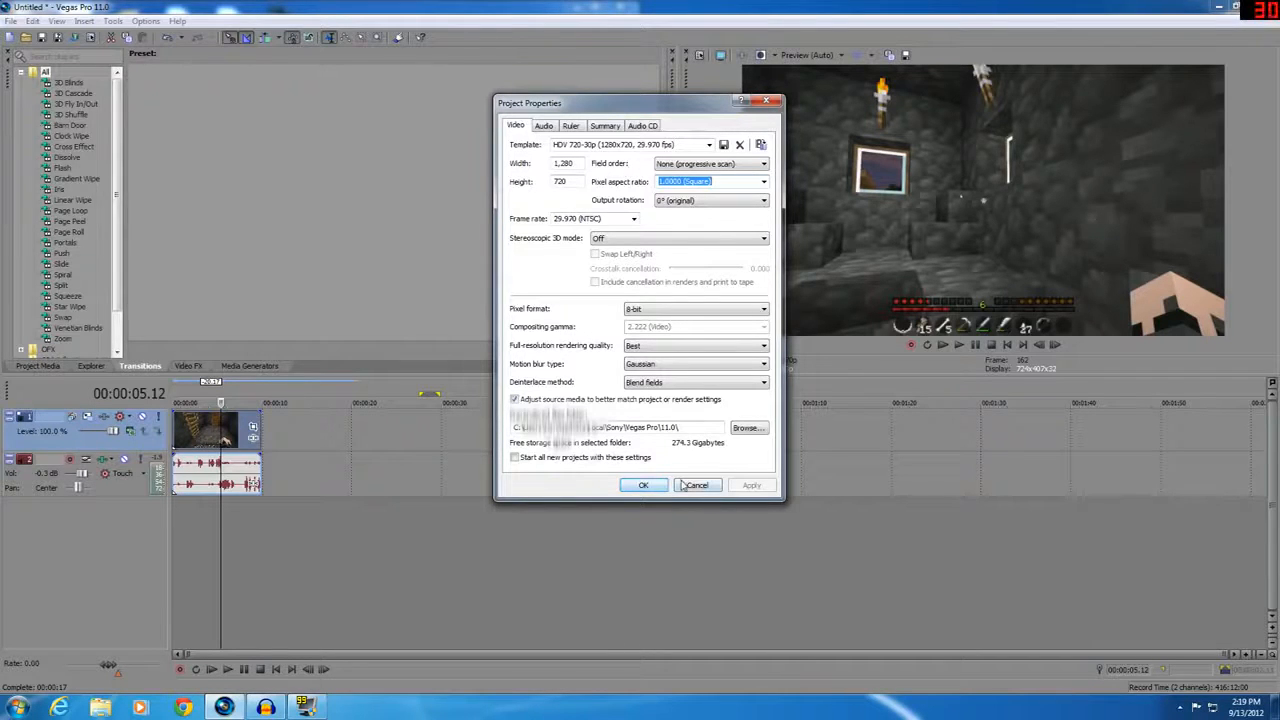
click(686, 485)
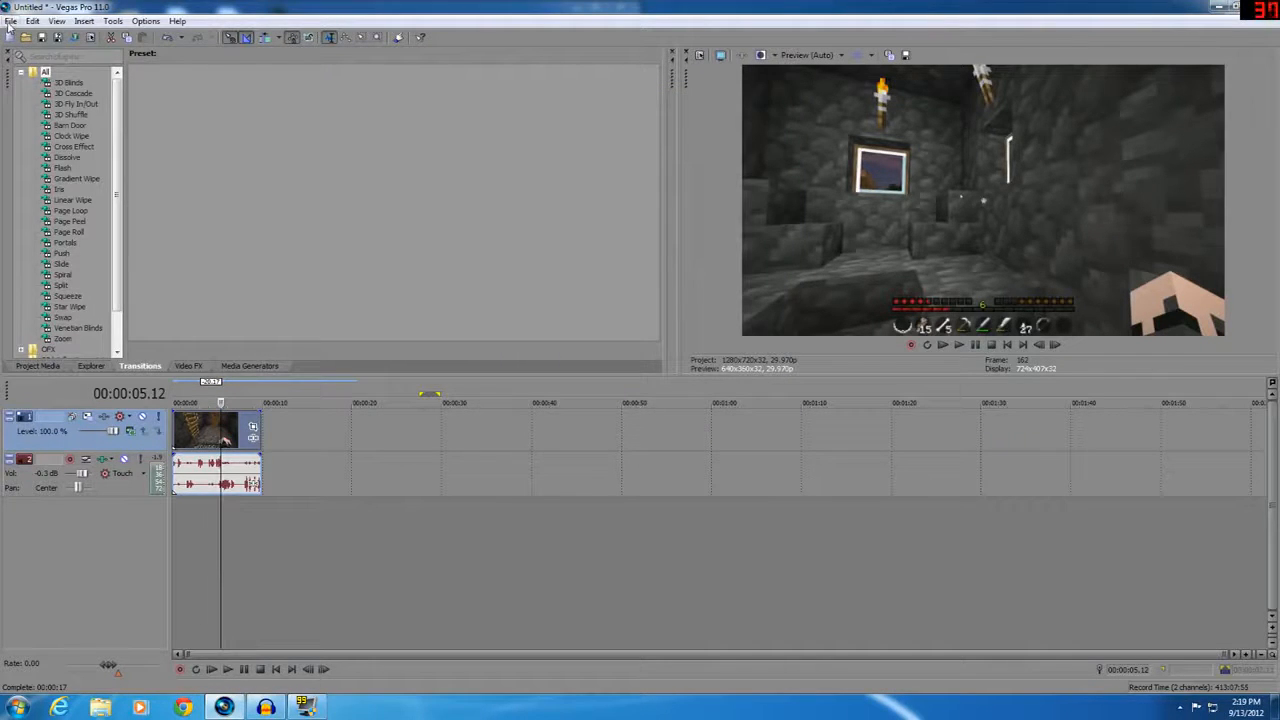
Open the render settings and examine the Windows Media Video V11 templates with 6 Mbps HD 720-30p Video selected
click(10, 21)
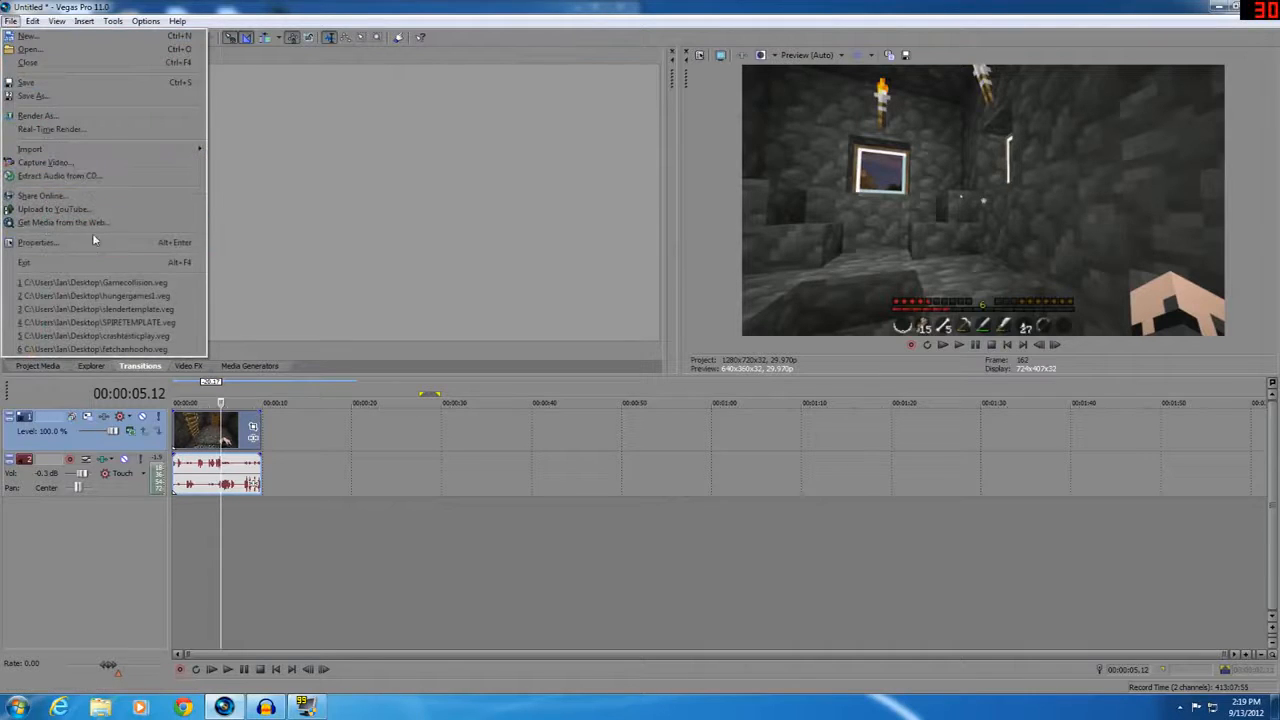
click(57, 117)
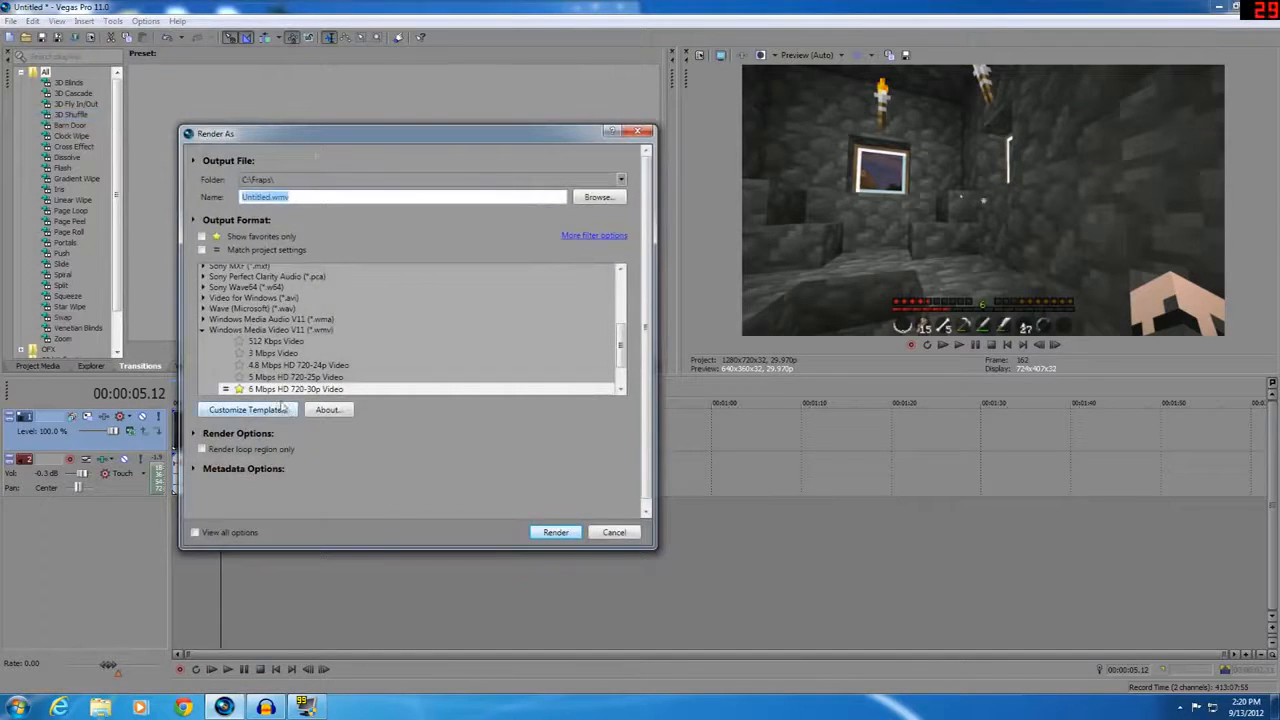
click(275, 355)
click(266, 331)
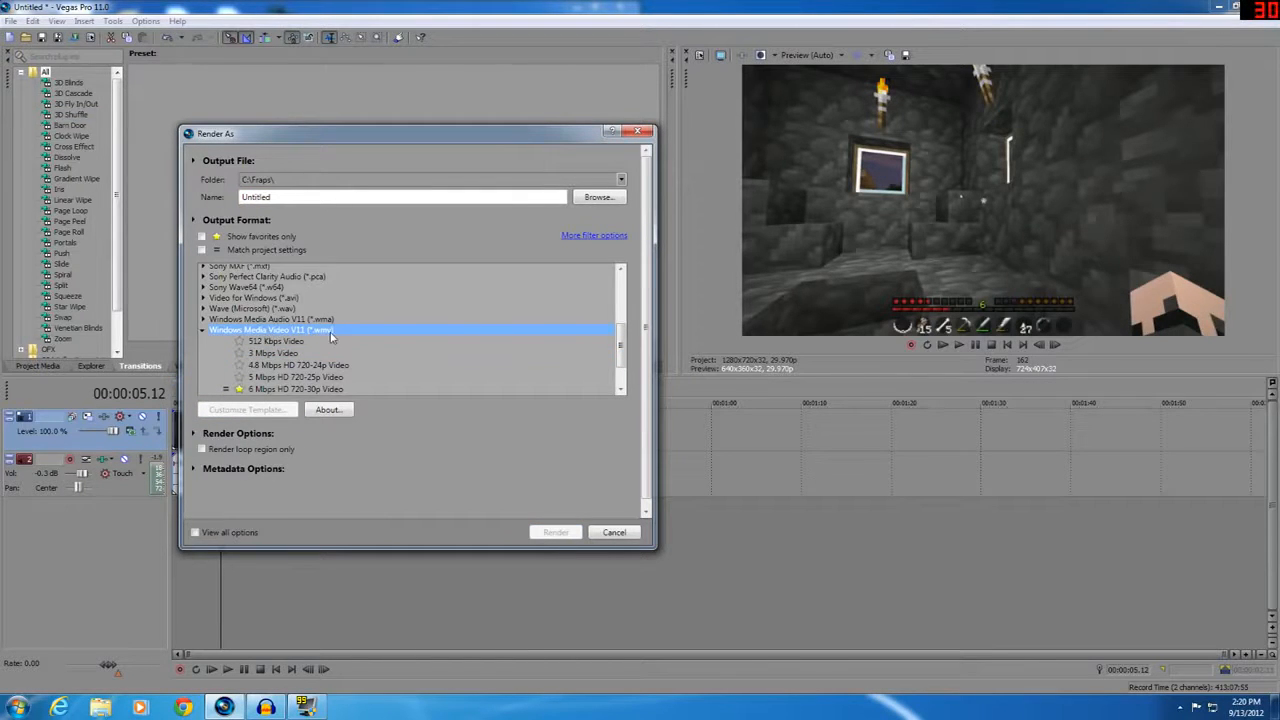
click(310, 389)
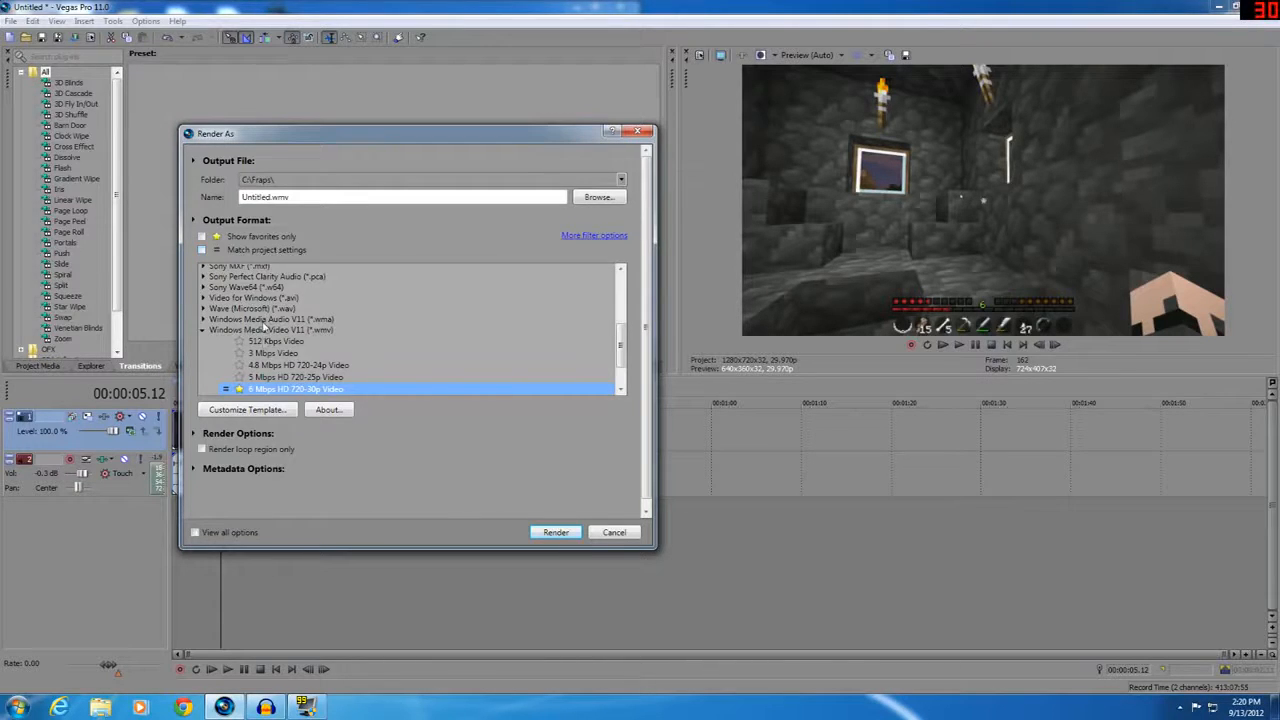
scroll(278, 385, down, 1)
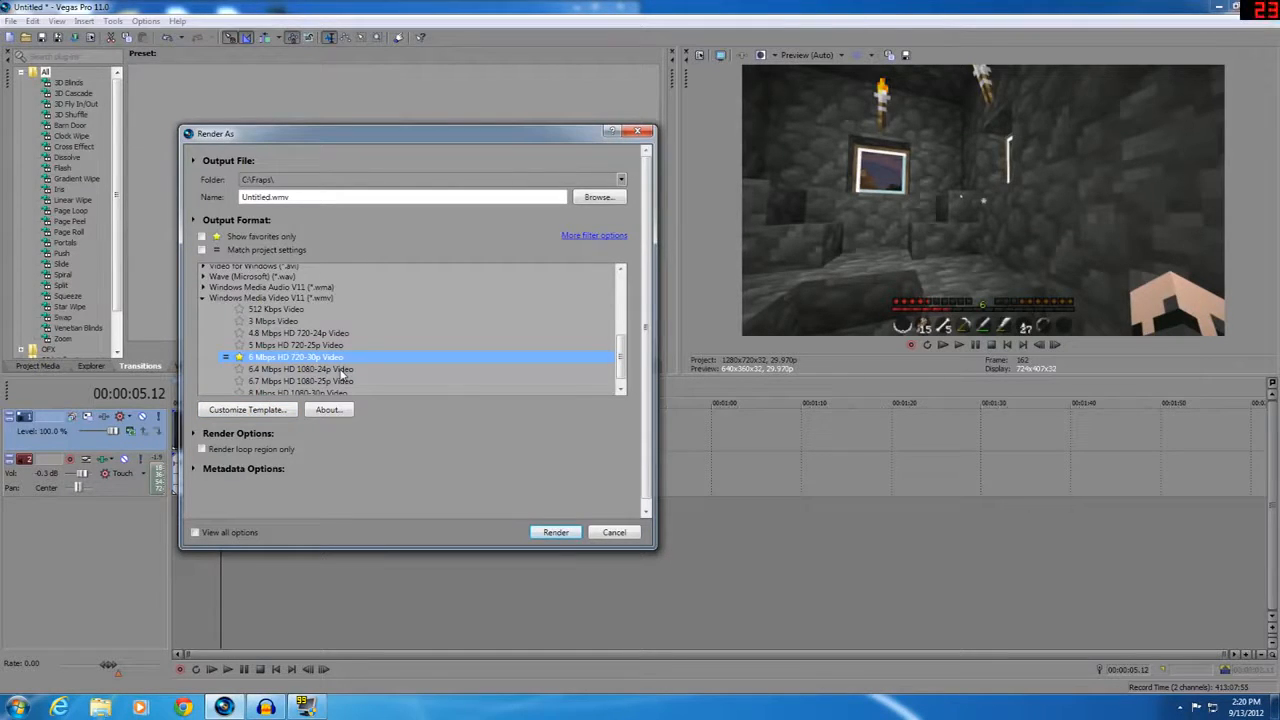
scroll(343, 373, down, 1)
scroll(343, 373, up, 1)
scroll(343, 373, down, 1)
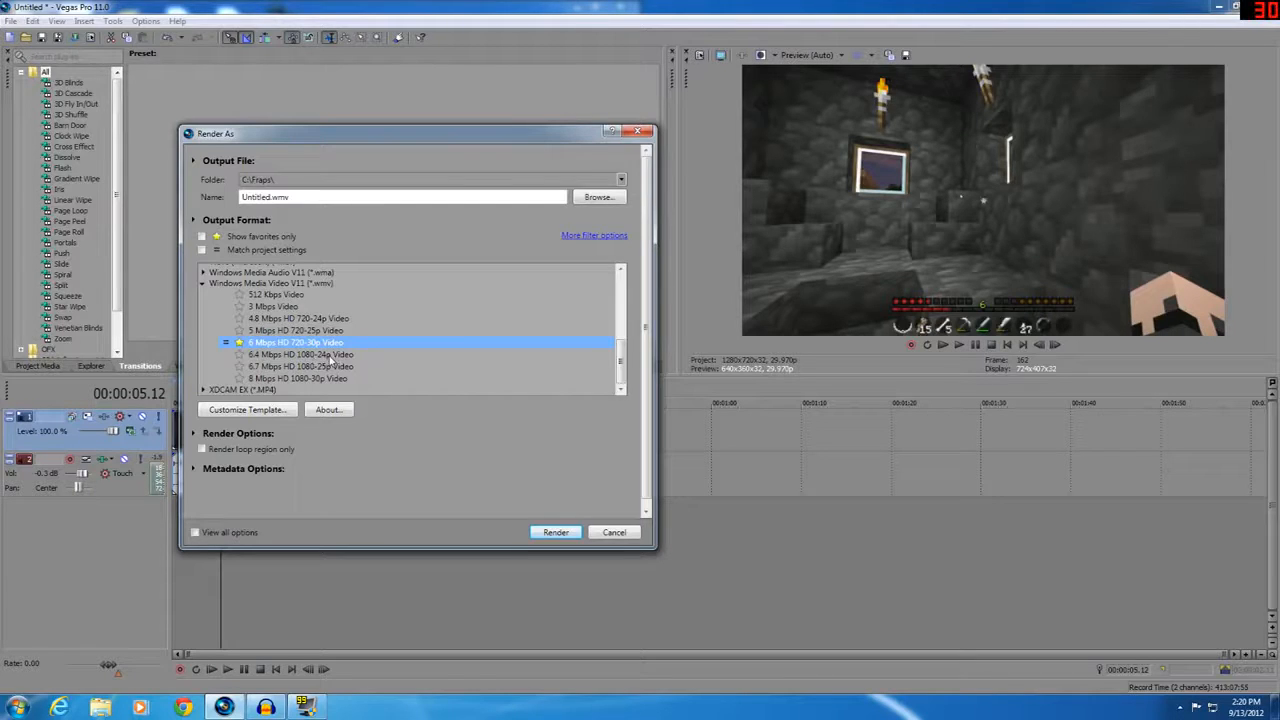
Inspect the project rendering options in the template's custom settings, and cancel both the customization and the render
click(285, 411)
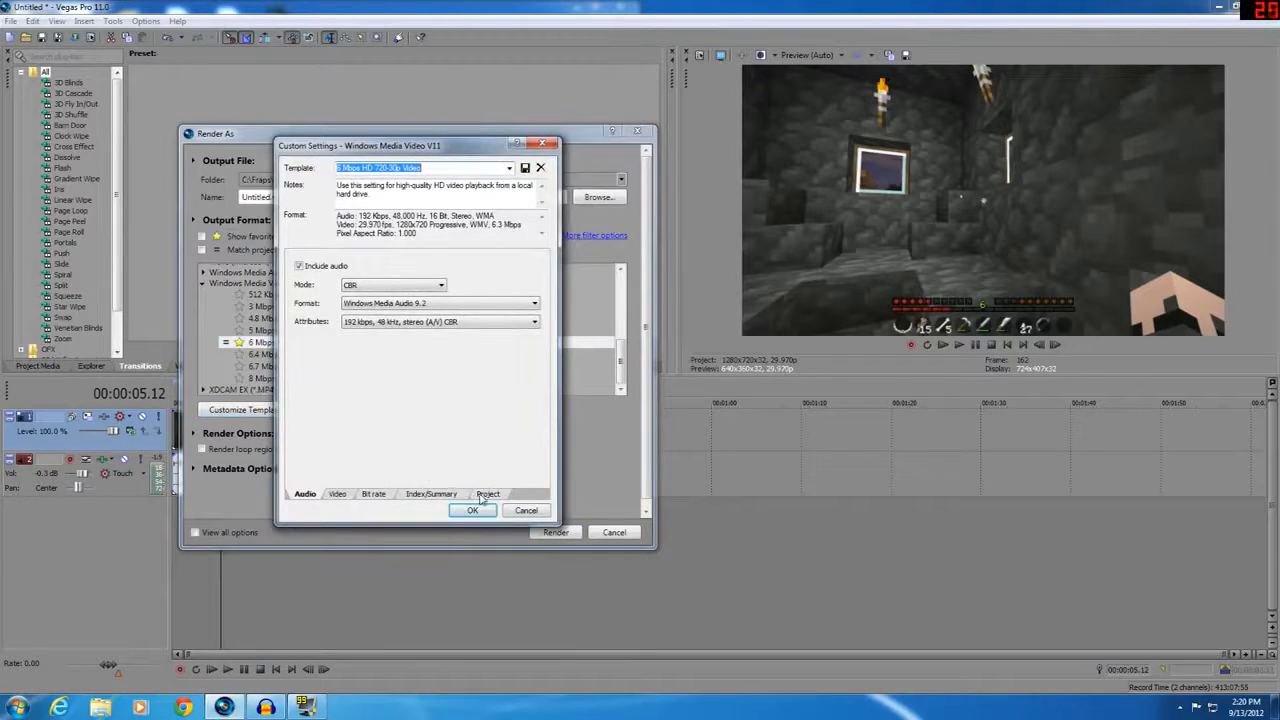
click(486, 494)
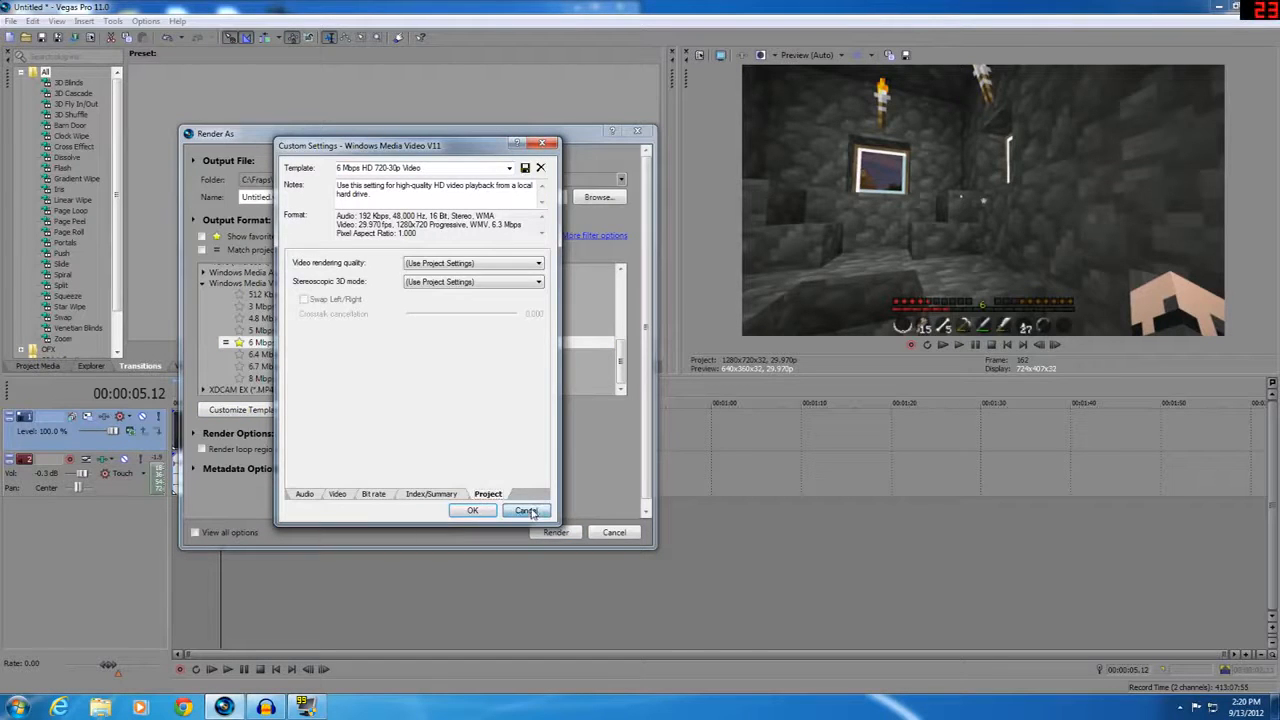
click(526, 510)
click(617, 532)
click(203, 424)
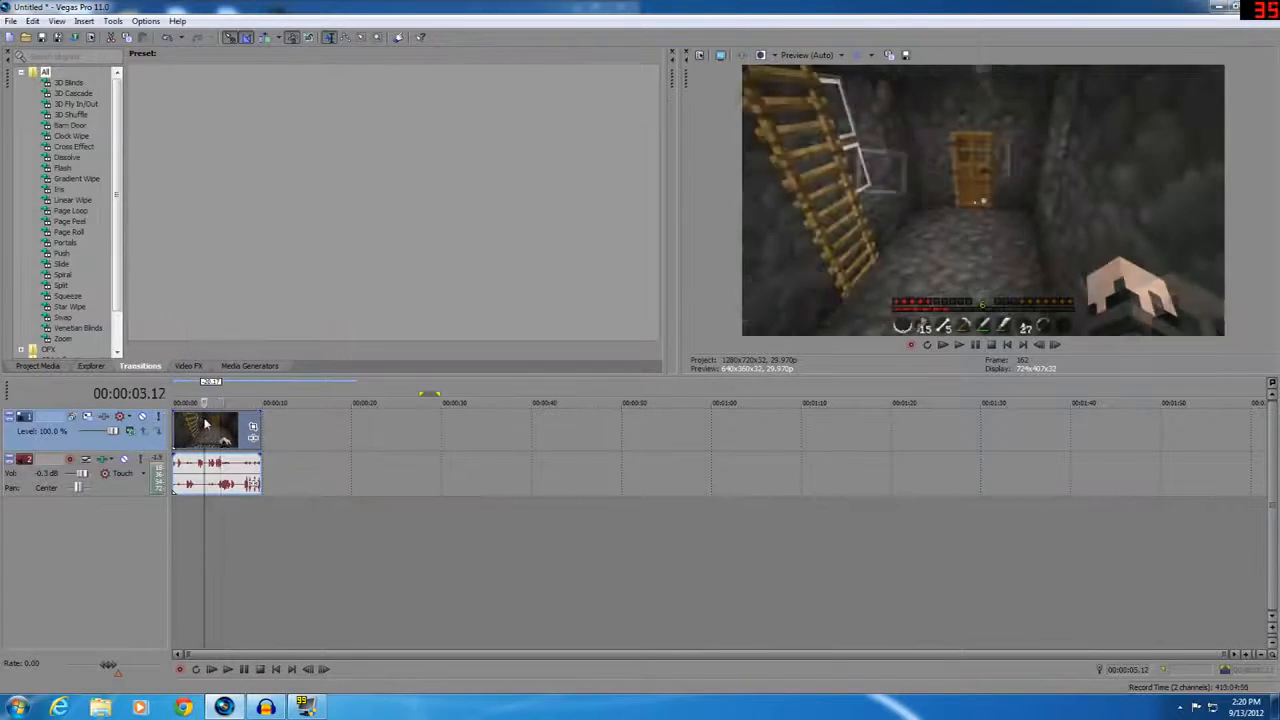
right_click(218, 424)
click(252, 415)
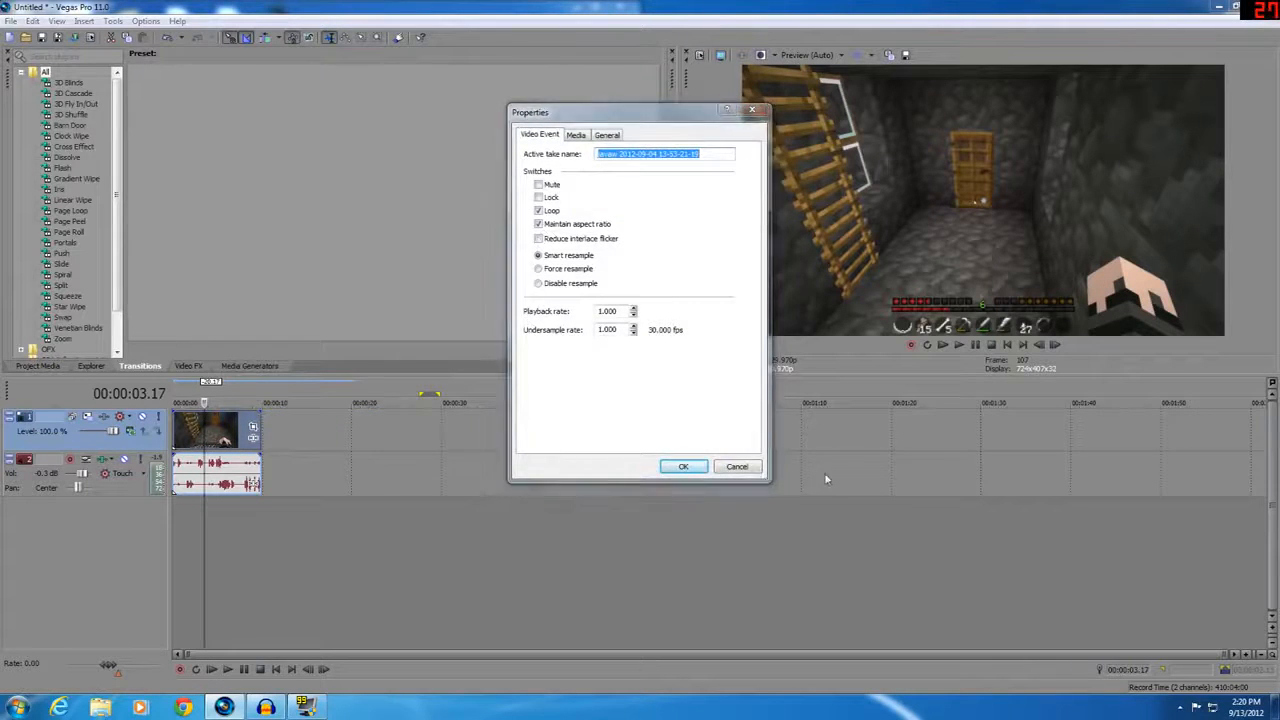
click(743, 466)
Set the gameplay video event's resampling to Disable resample in its properties
right_click(236, 428)
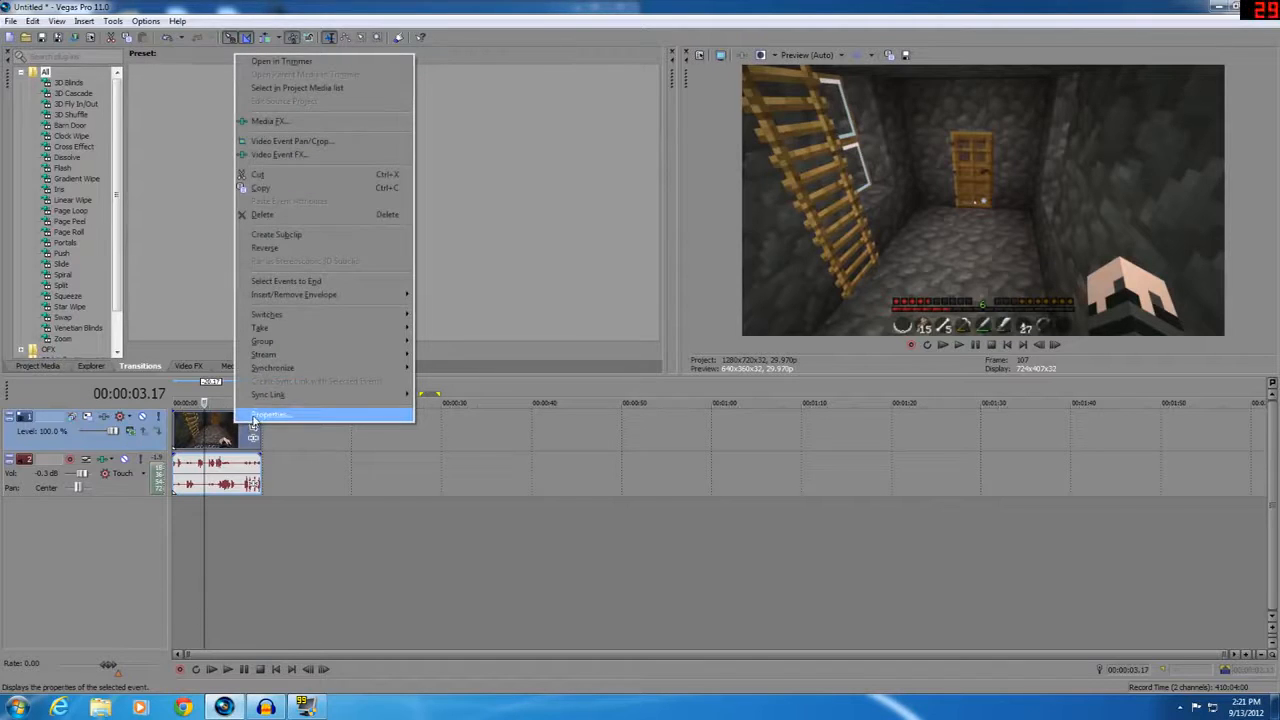
click(253, 418)
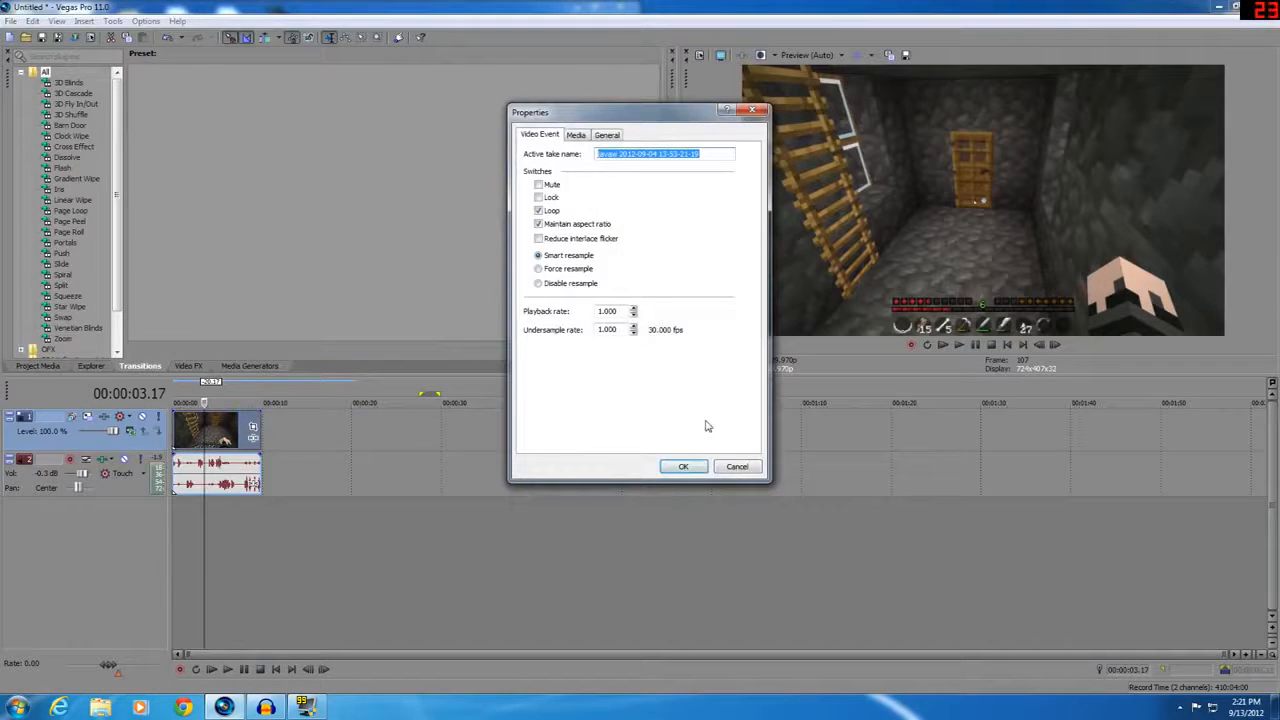
click(573, 286)
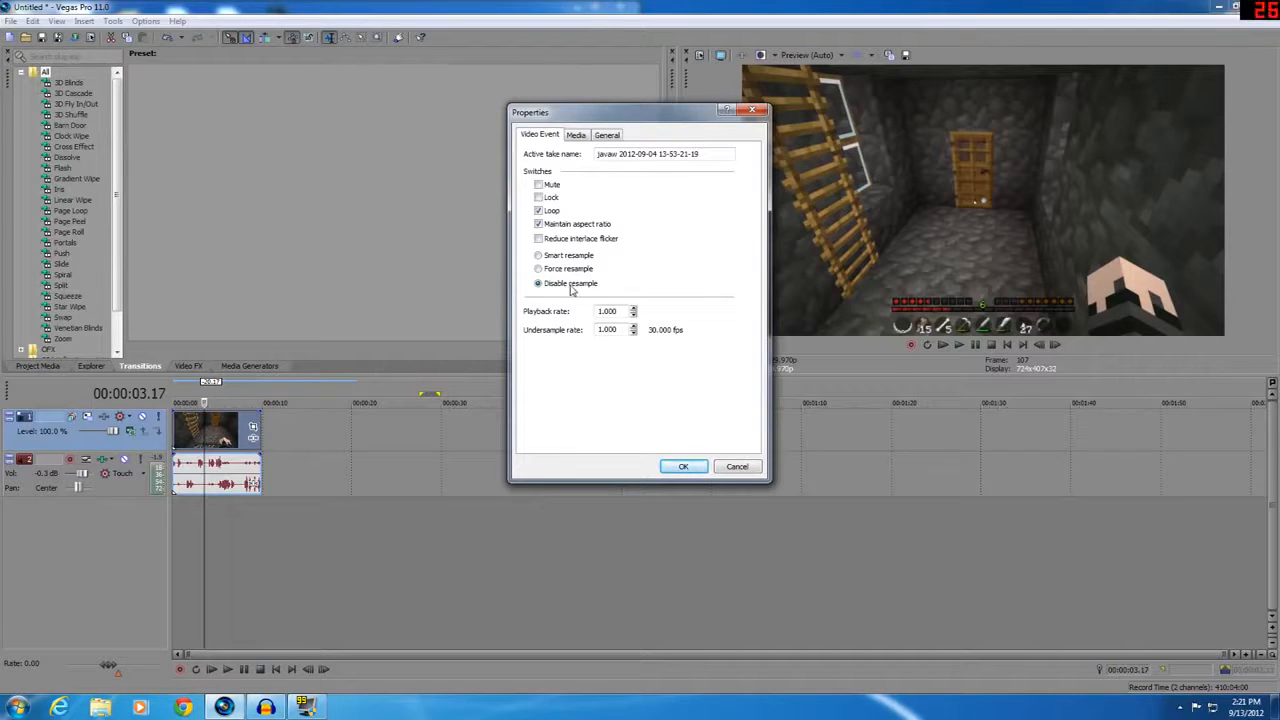
click(700, 472)
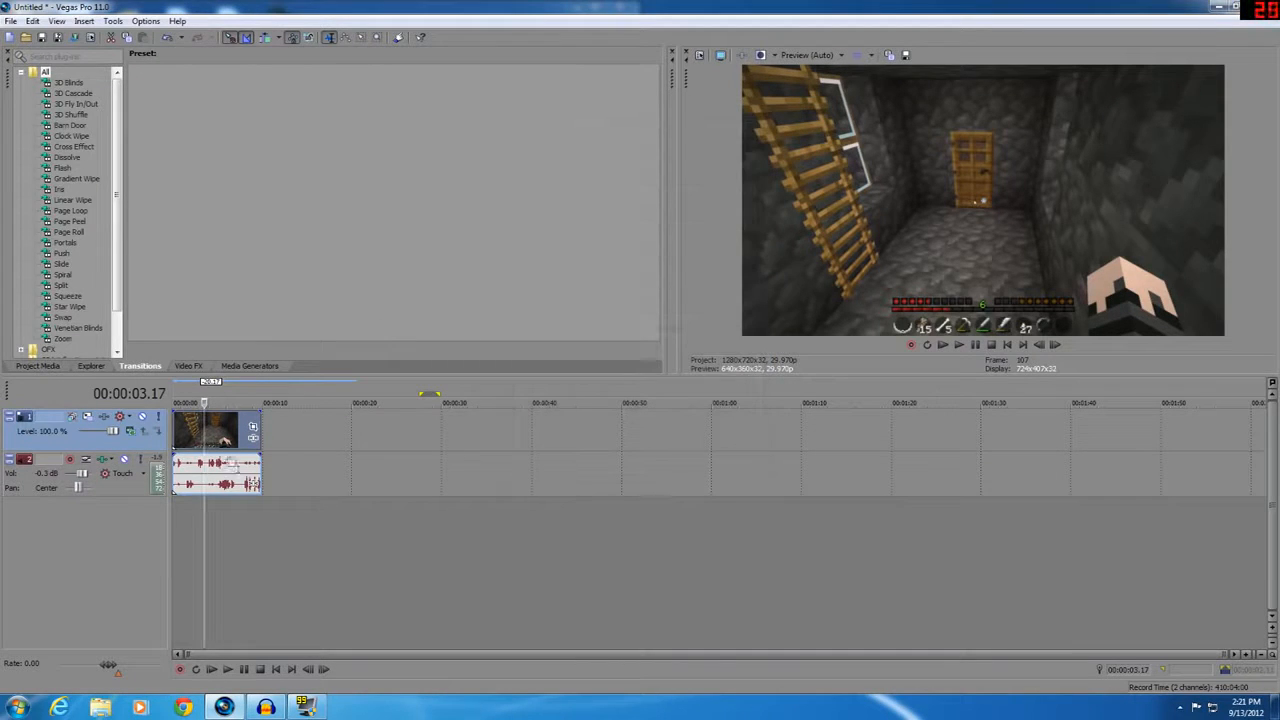
Customize the 6 Mbps HD 720-30p Video render template with video rendering quality set to Best
click(11, 21)
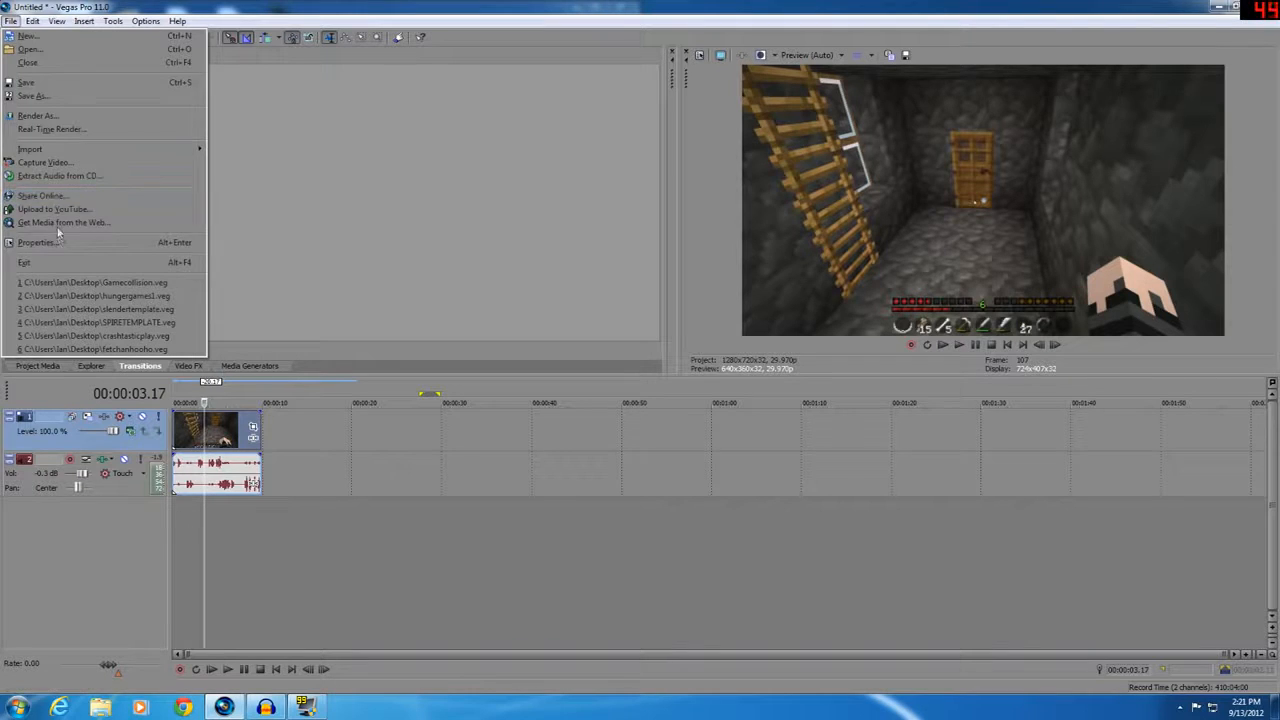
click(50, 116)
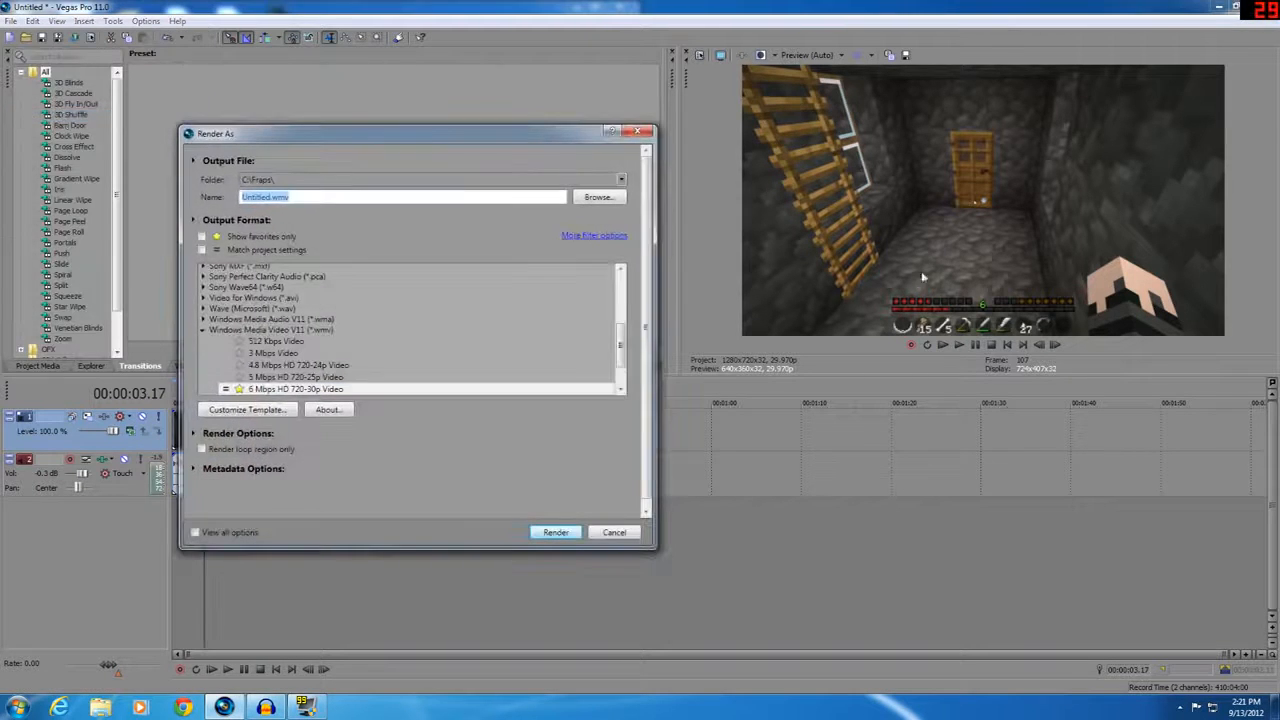
click(250, 411)
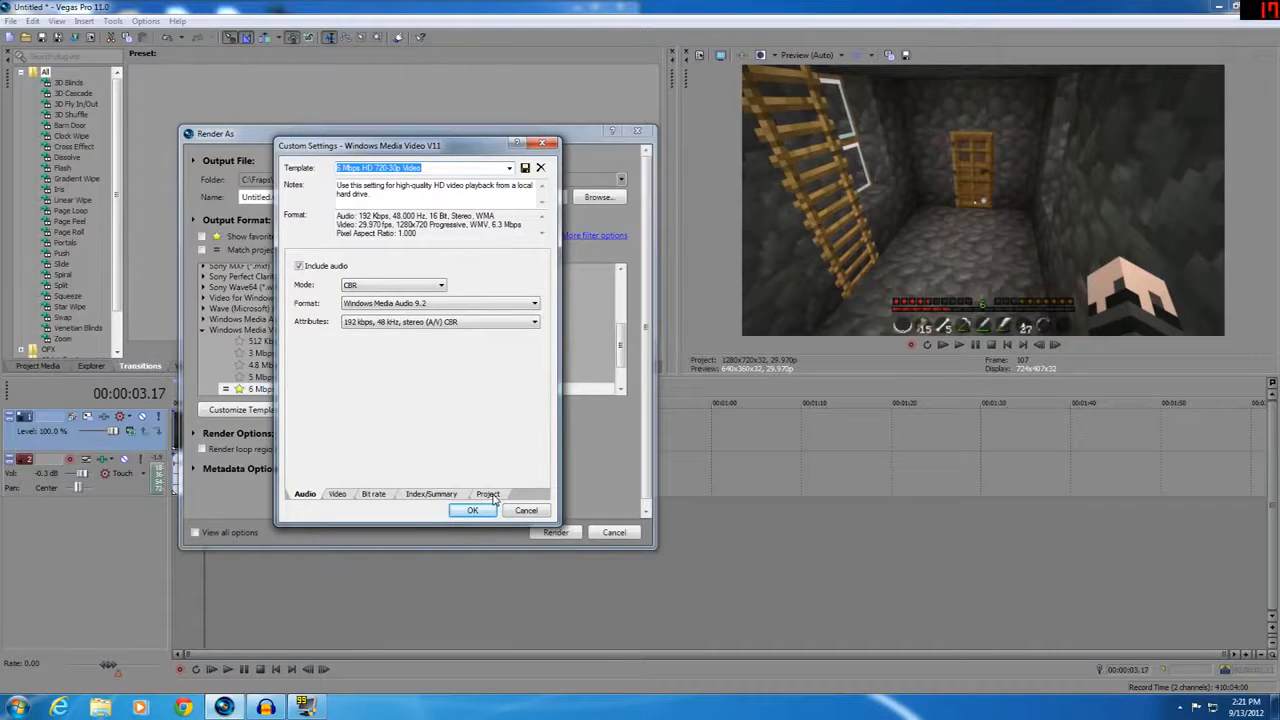
click(489, 494)
click(489, 263)
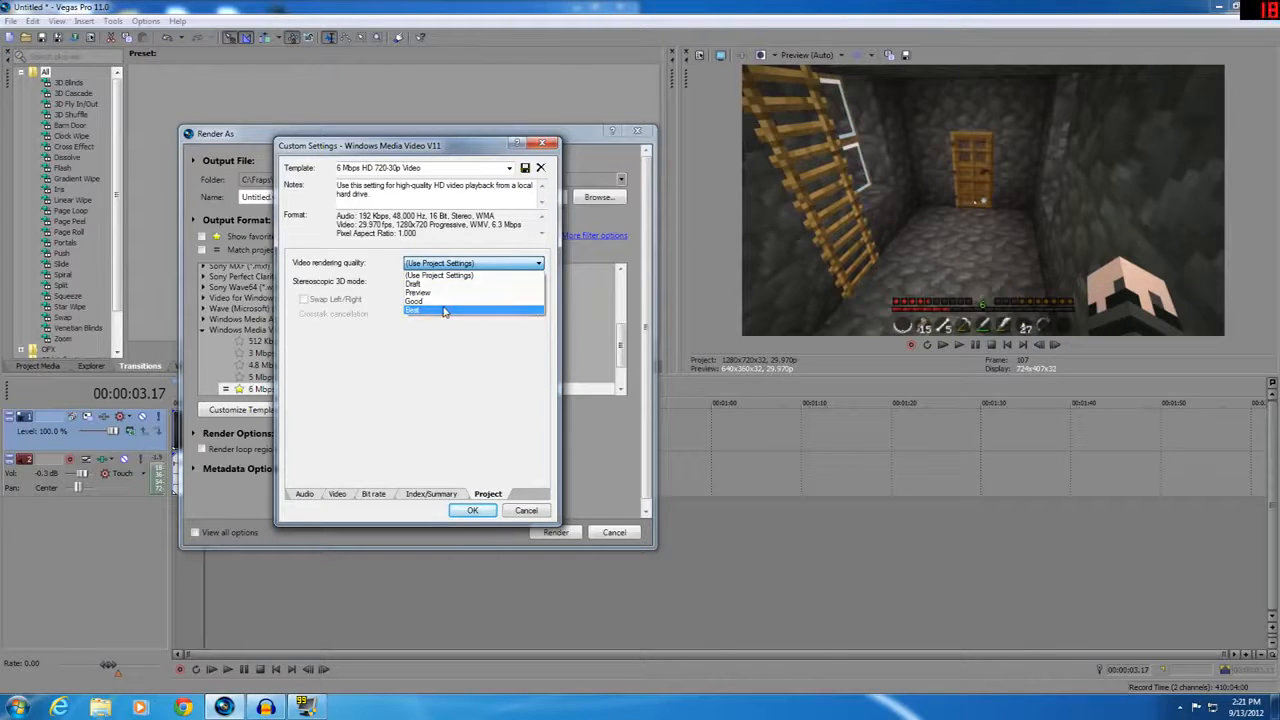
click(445, 311)
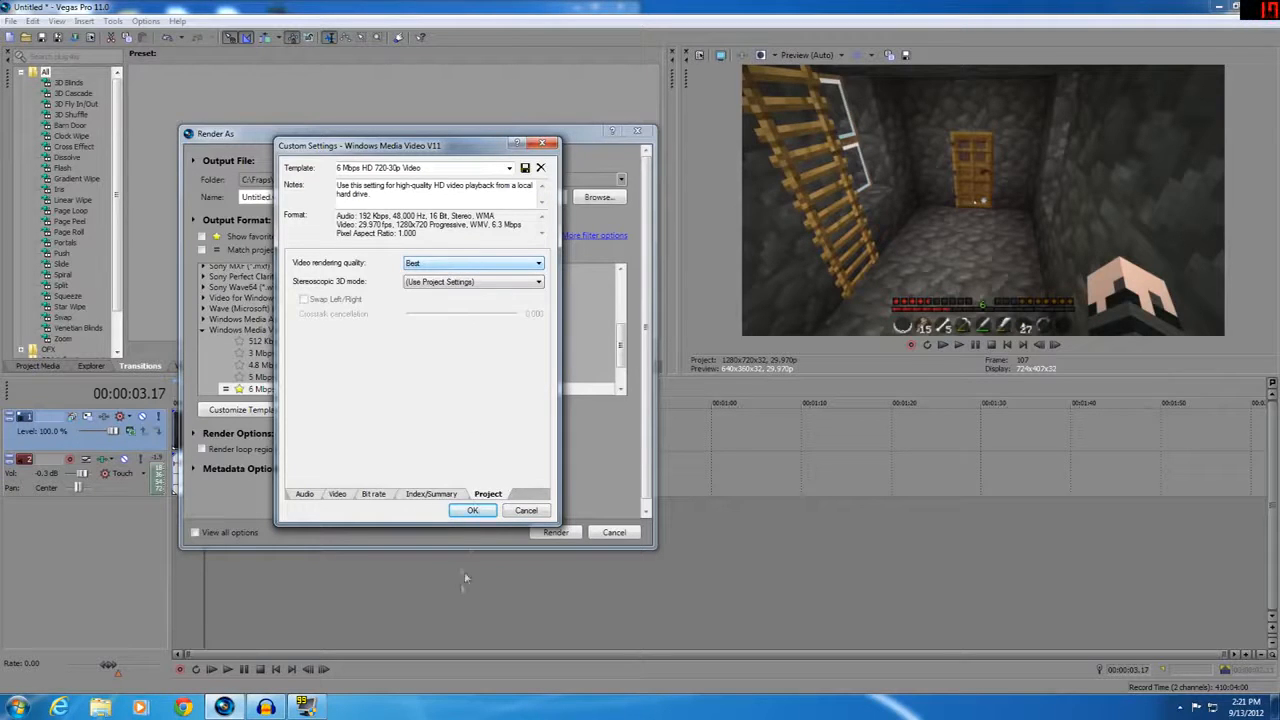
click(450, 494)
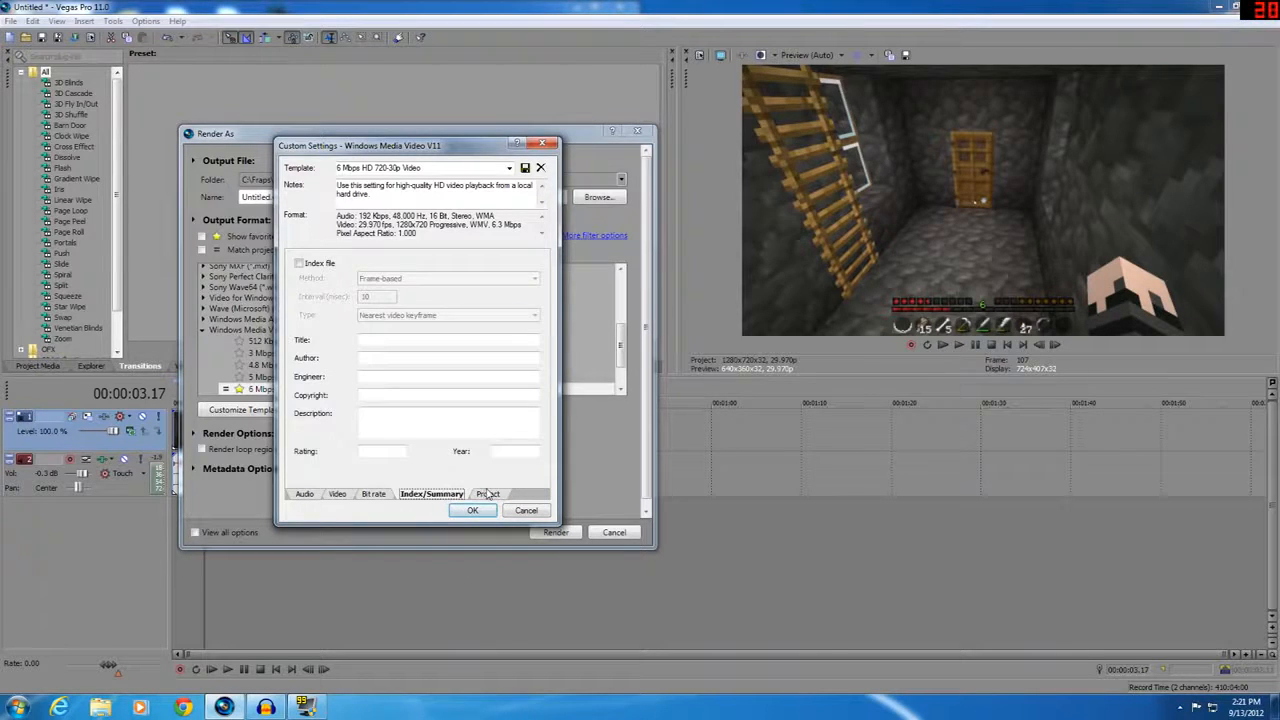
click(491, 509)
Review the customized render template's project, index/summary, bit rate, video and audio settings
click(245, 409)
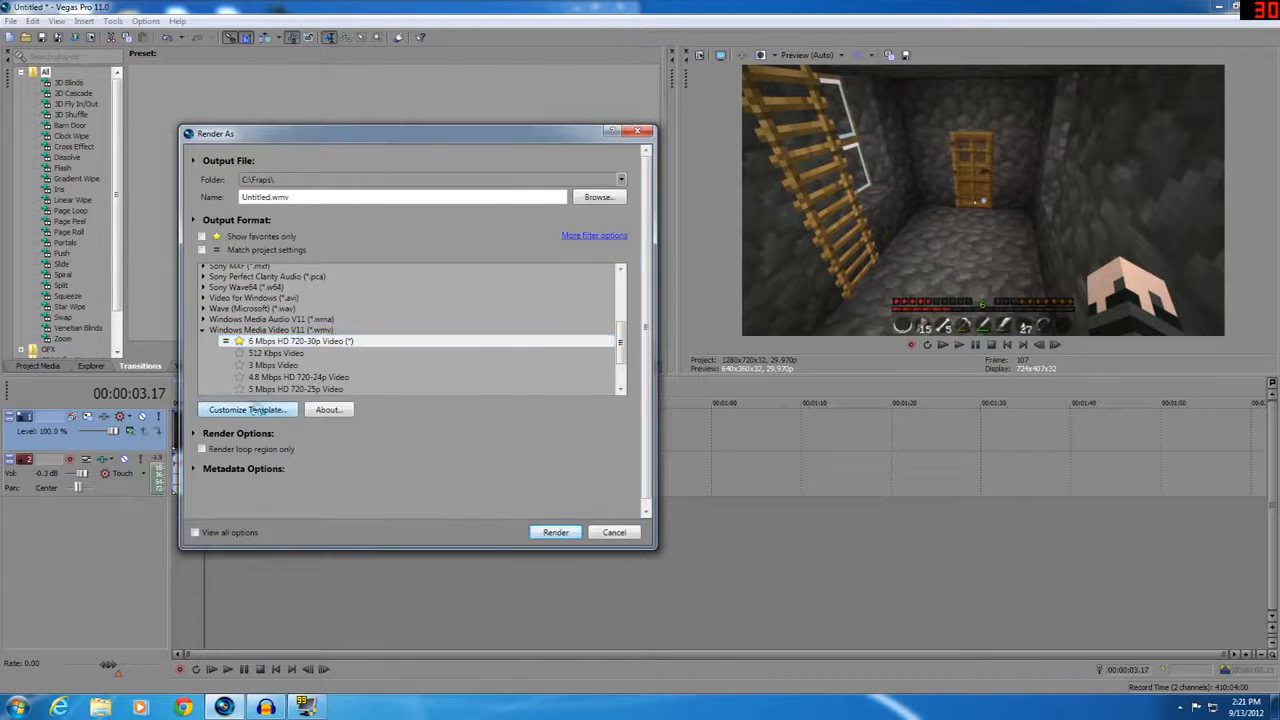
click(487, 494)
click(430, 494)
click(374, 494)
click(338, 494)
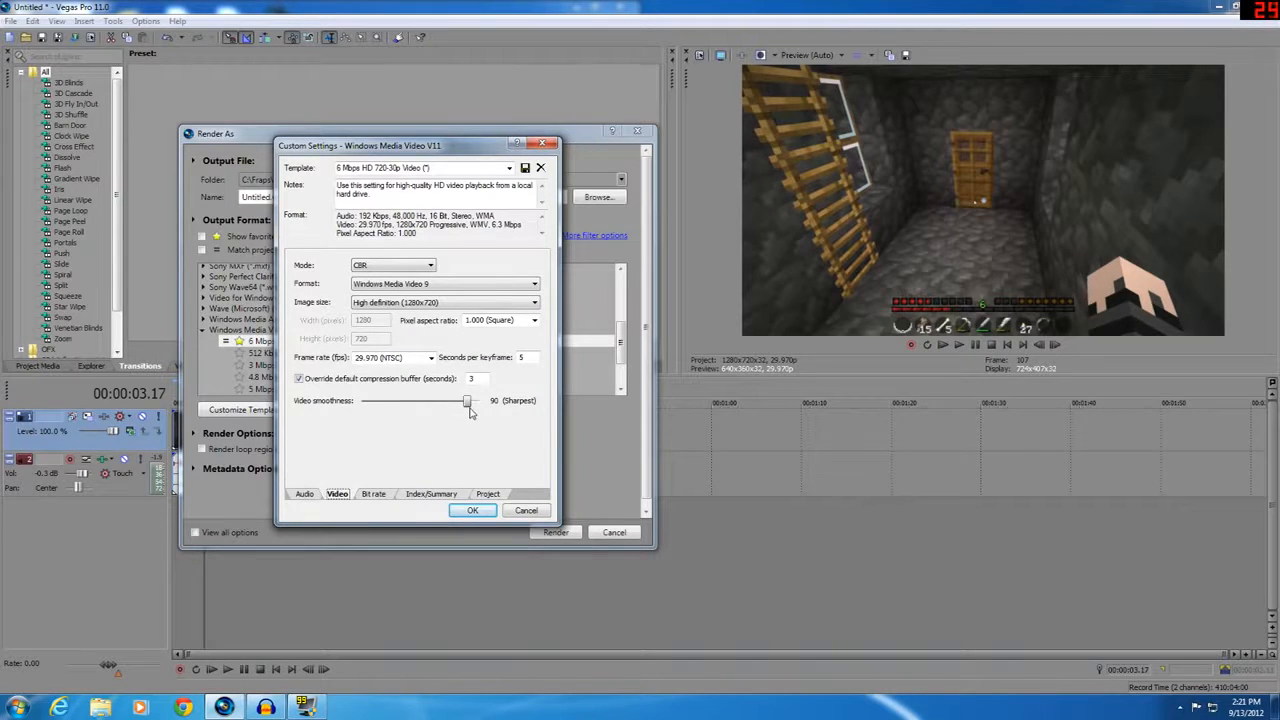
click(305, 494)
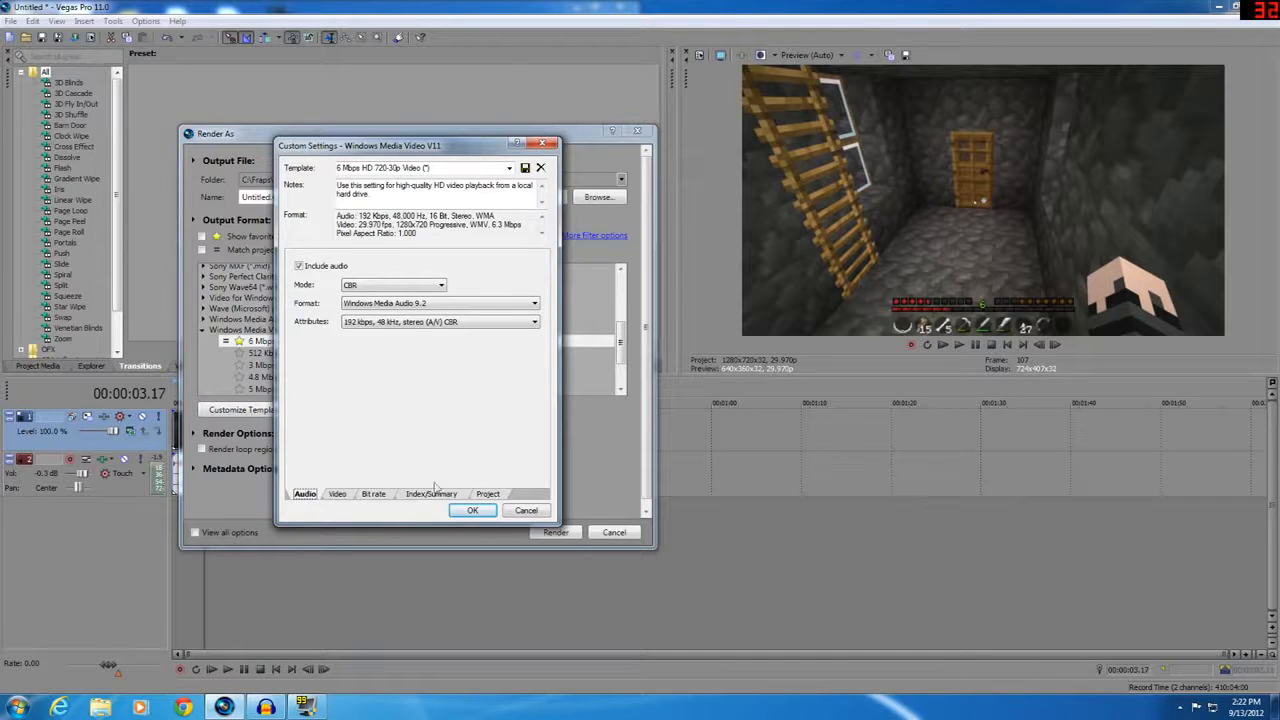
click(370, 494)
click(303, 495)
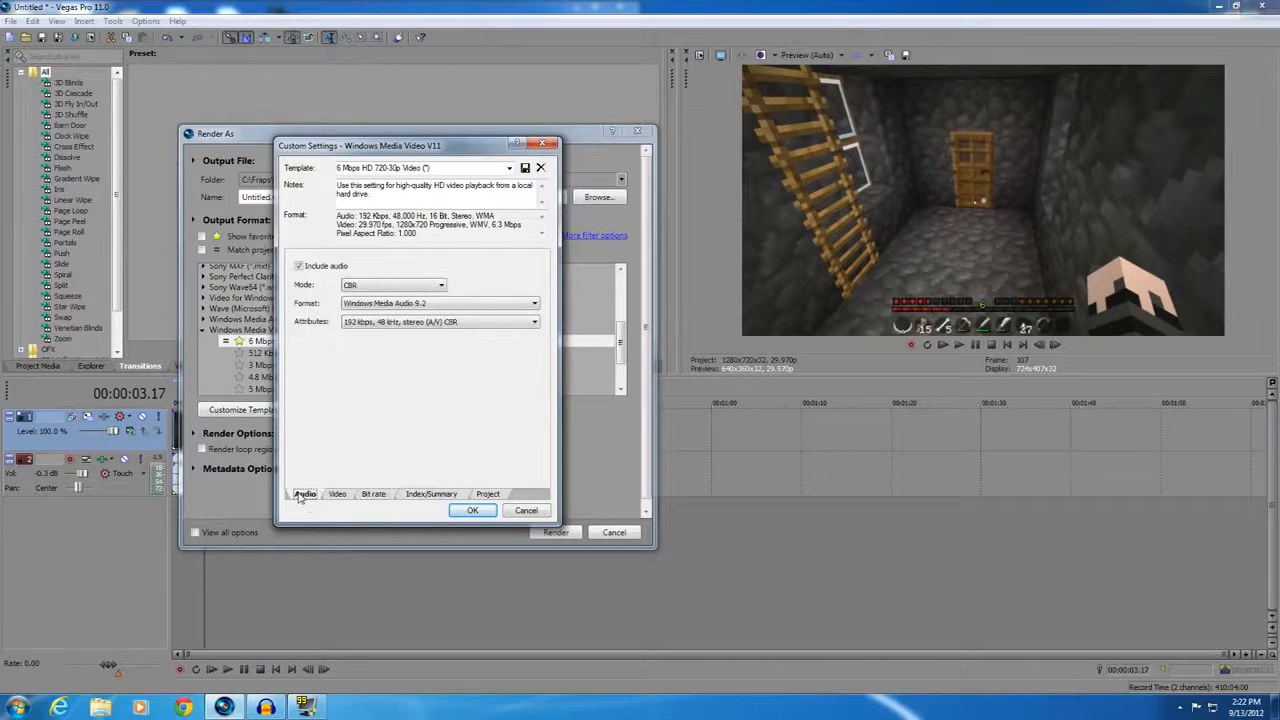
Set the render template's video smoothness to 100 (Sharpest) and return to its audio settings
click(339, 495)
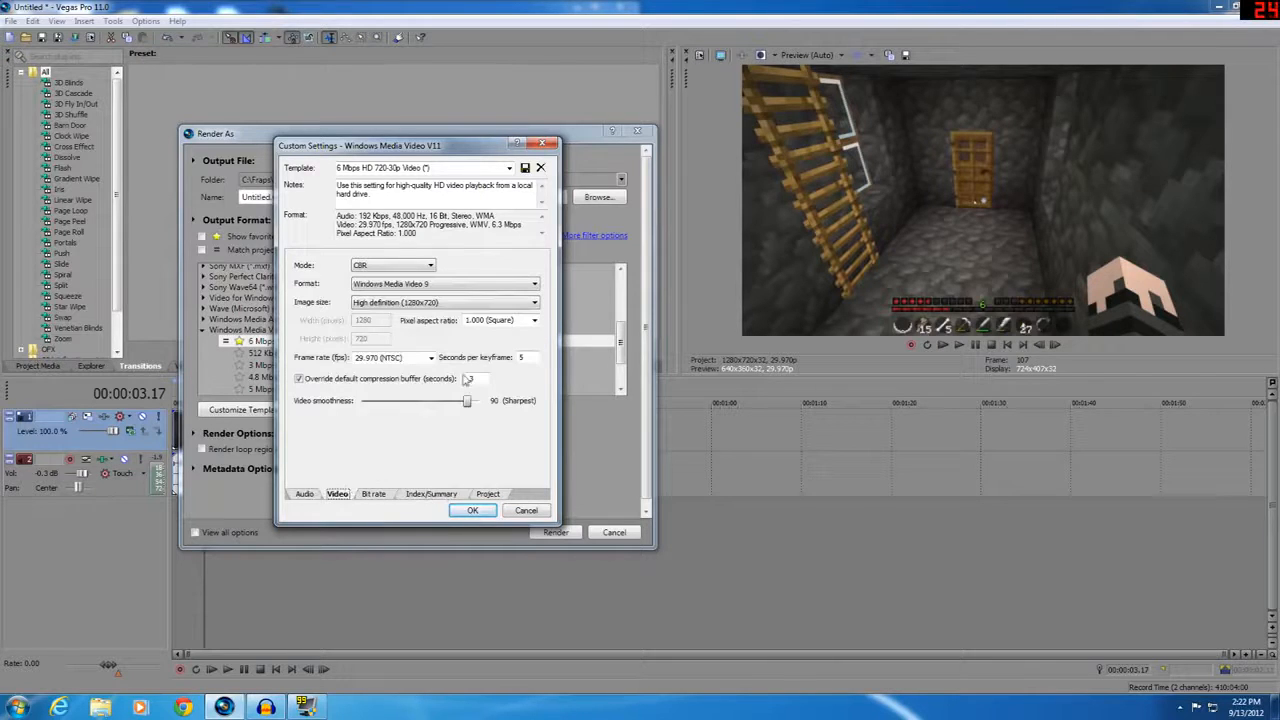
drag(470, 405, 492, 416)
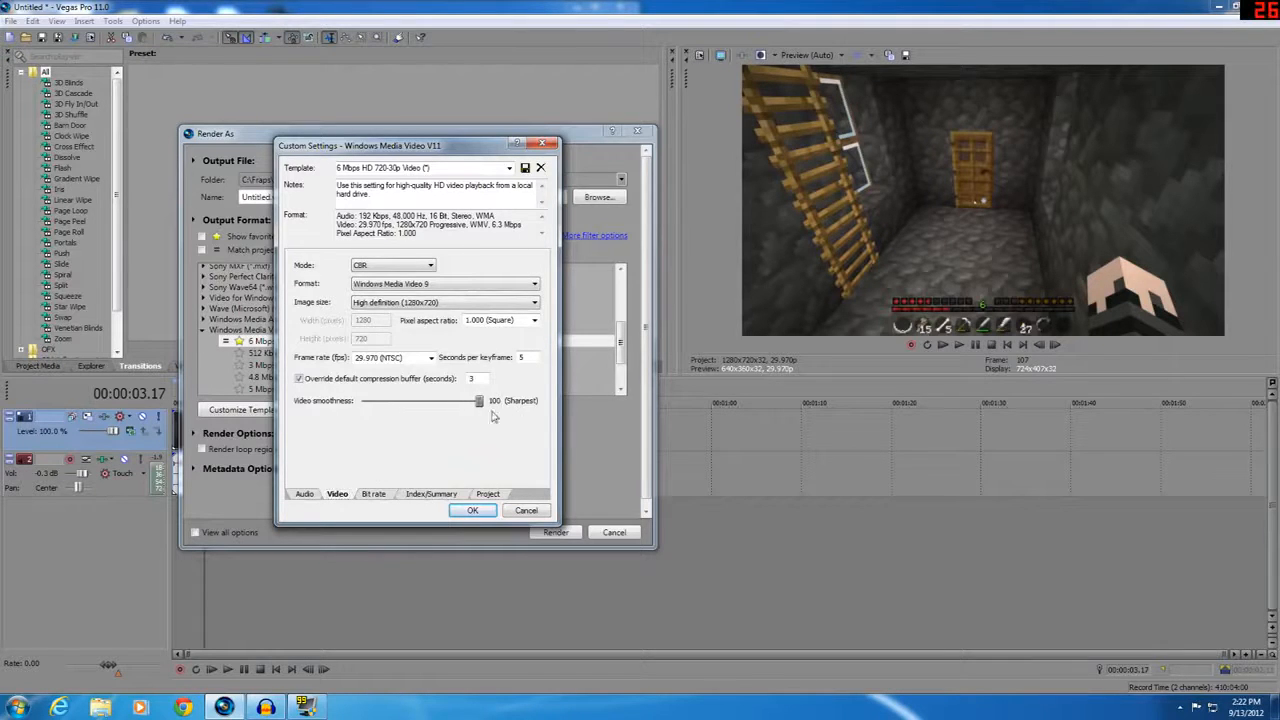
click(305, 495)
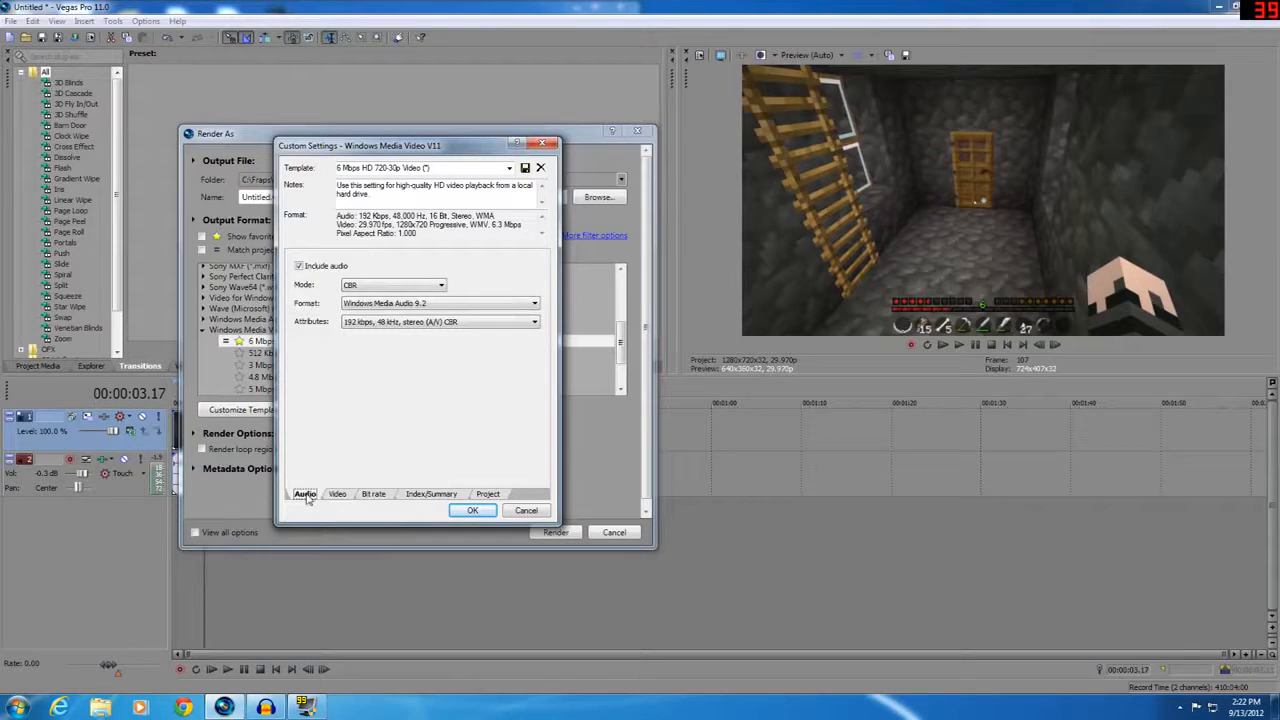
Accept the customized template settings, name the output file Untitled4.wmv, and render the project
click(474, 511)
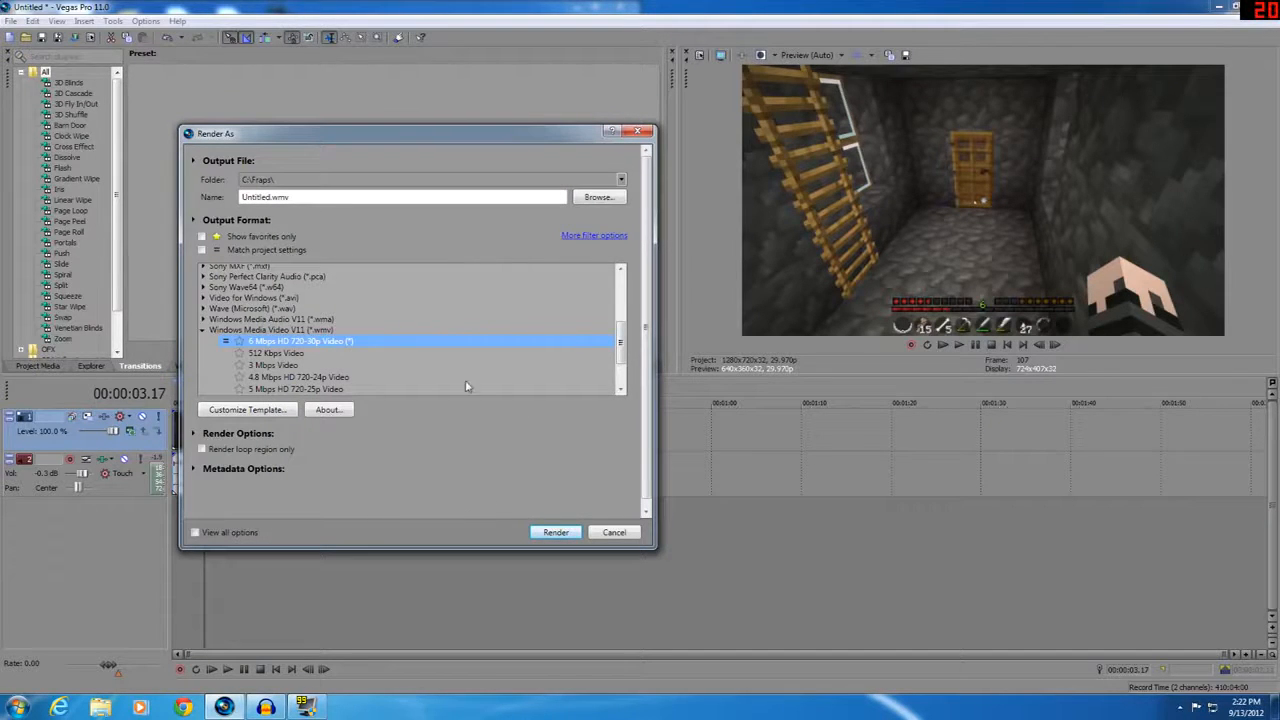
click(268, 199)
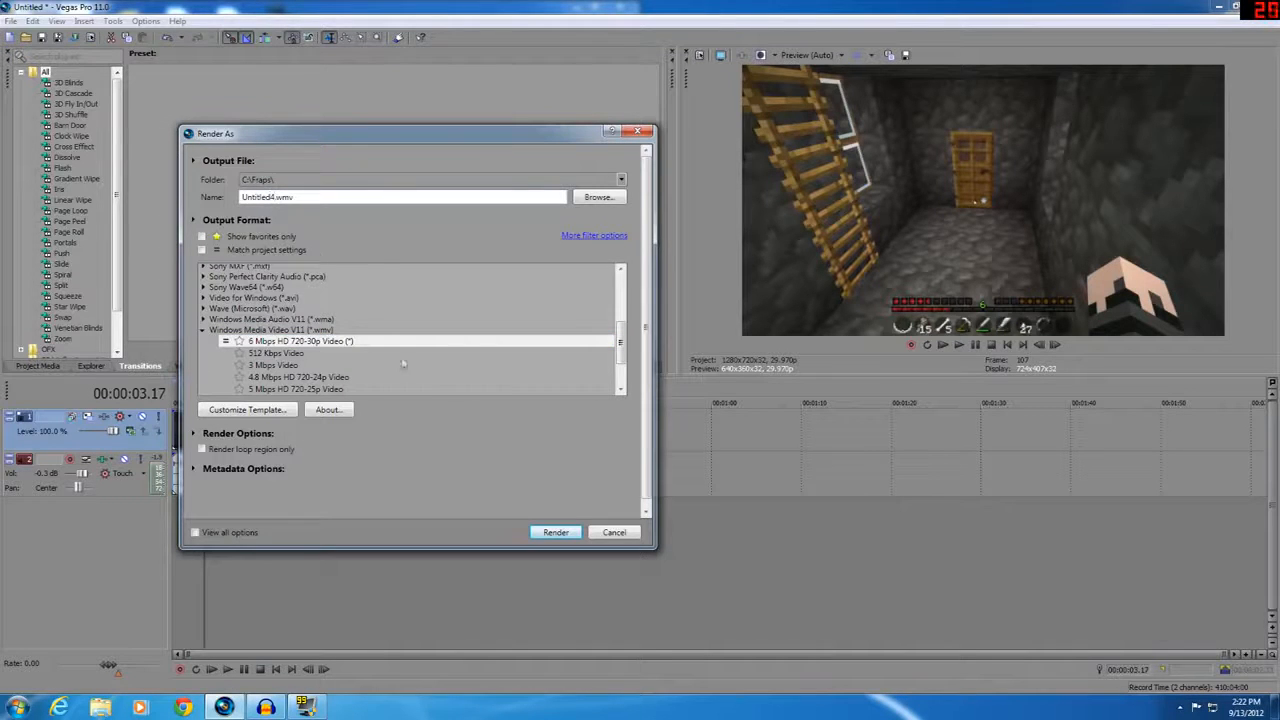
click(555, 532)
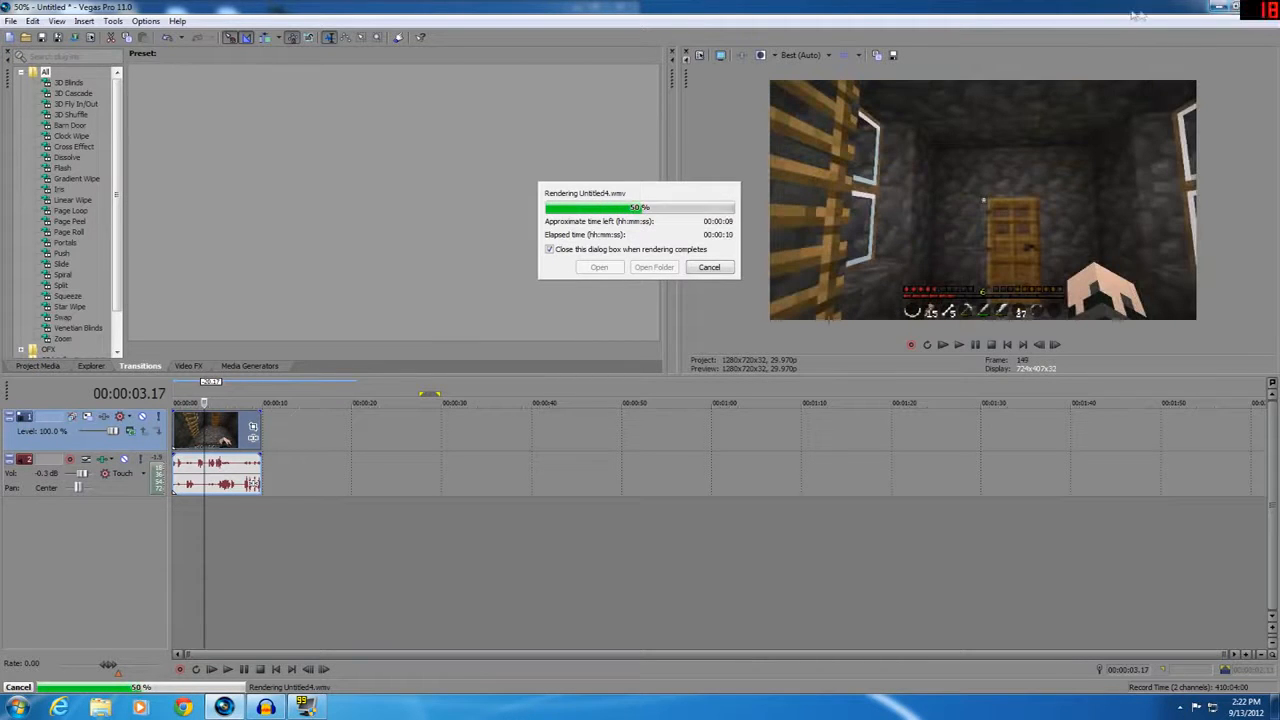
Minimize Vegas Pro, switch to Fraps, and reposition its window below the desktop shortcuts
click(1222, 8)
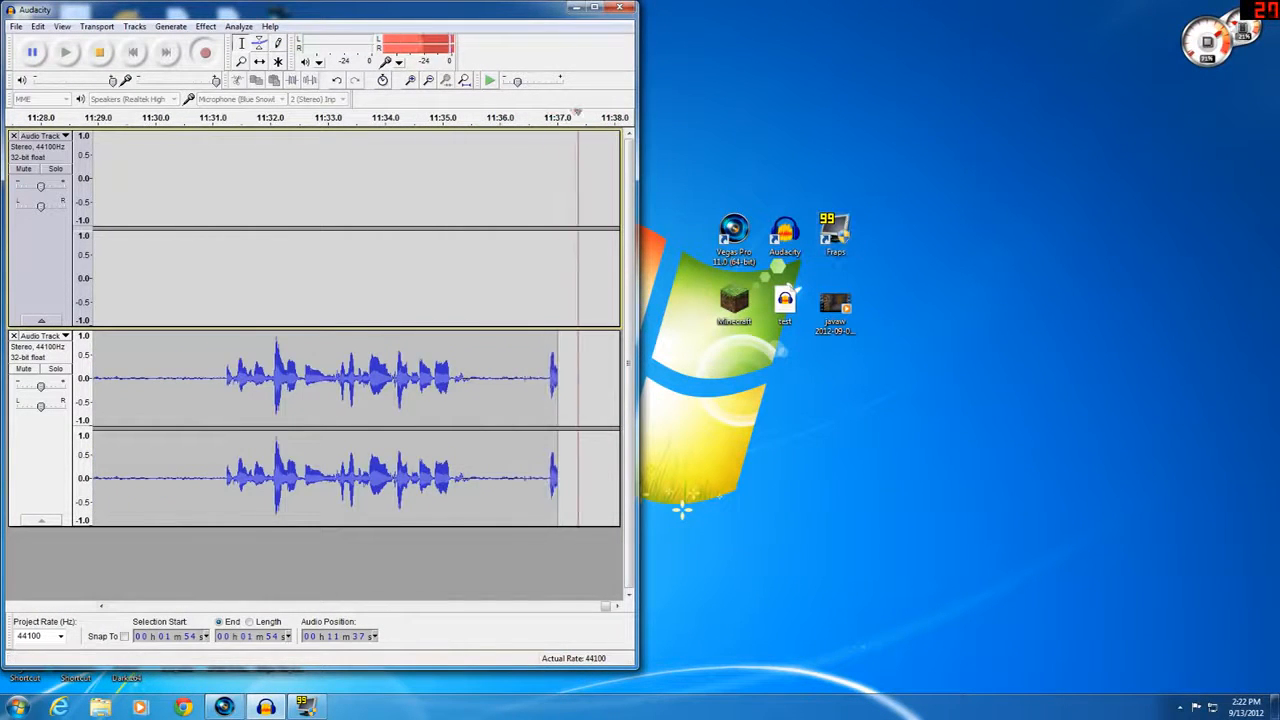
click(310, 707)
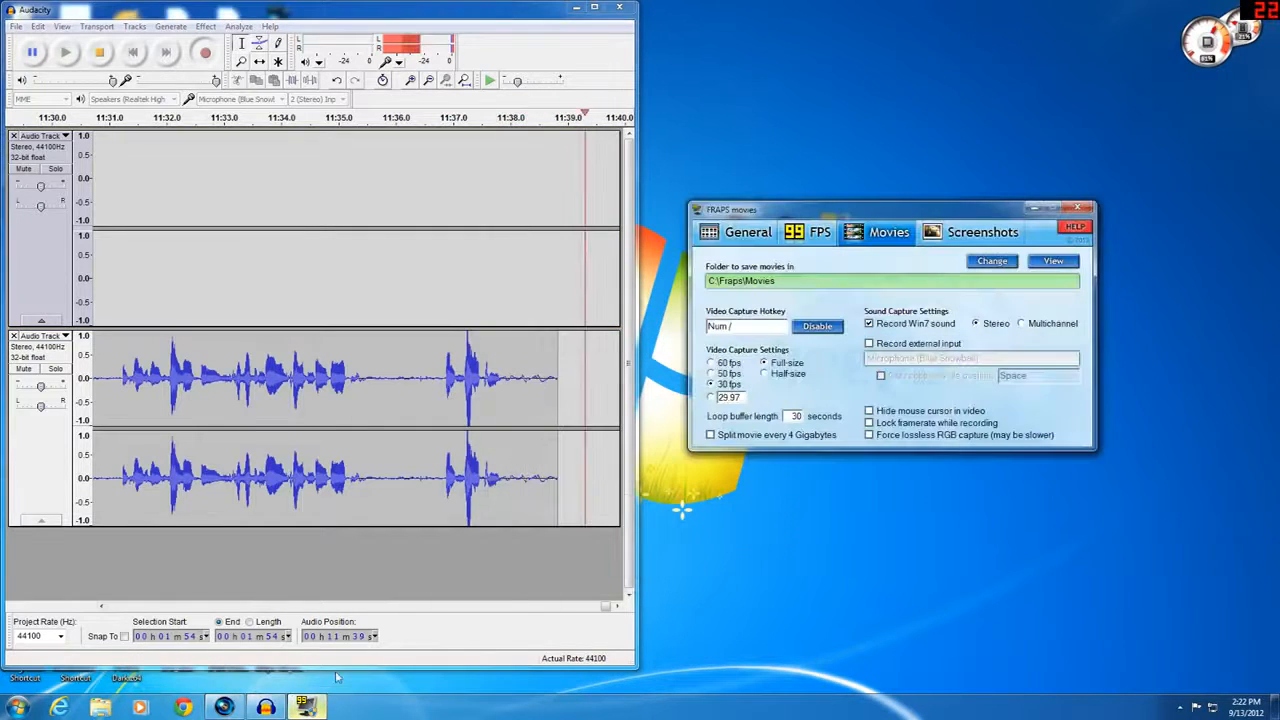
drag(859, 212, 883, 412)
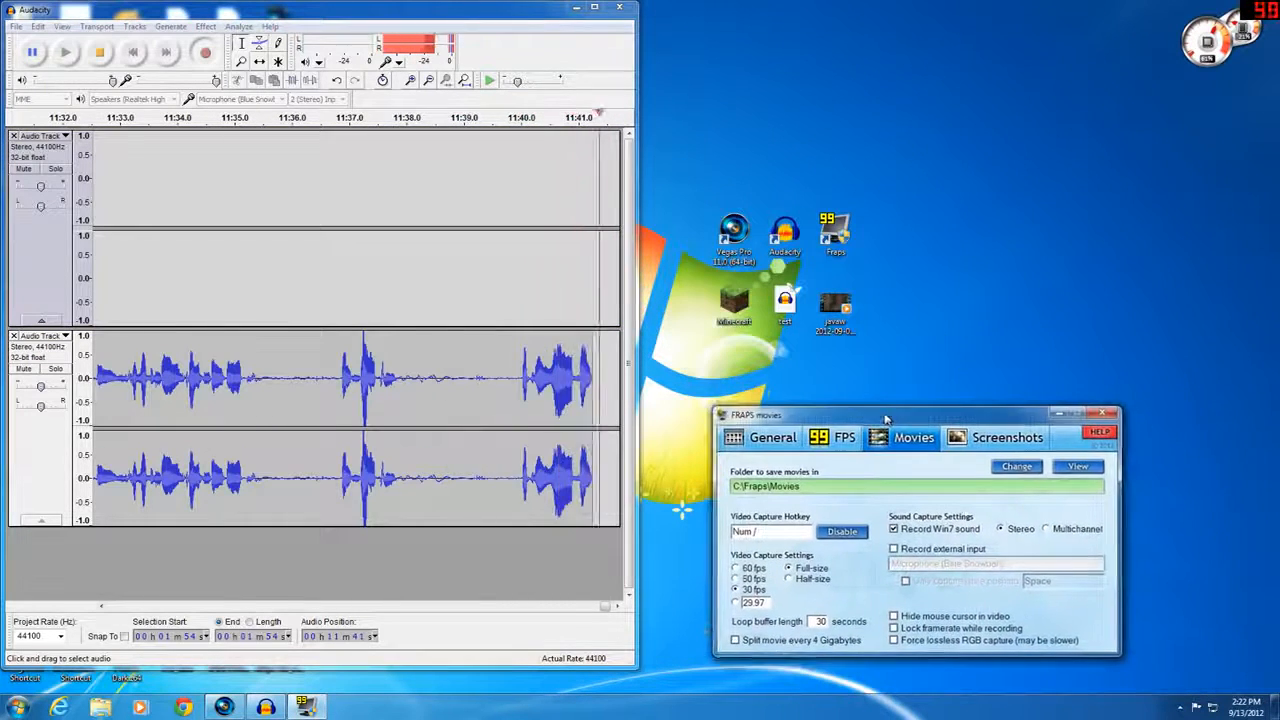
Launch Minecraft from the desktop, allow it to run, and move its launcher window higher on the desktop
double_click(734, 300)
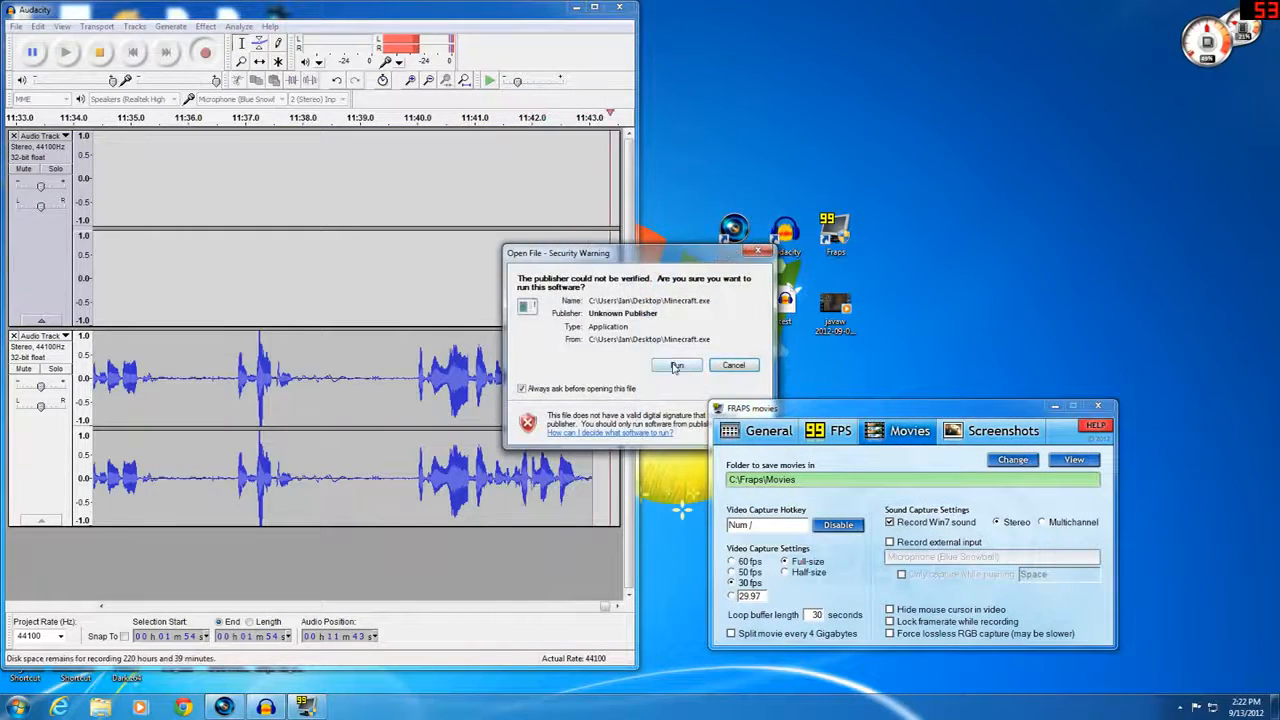
click(676, 364)
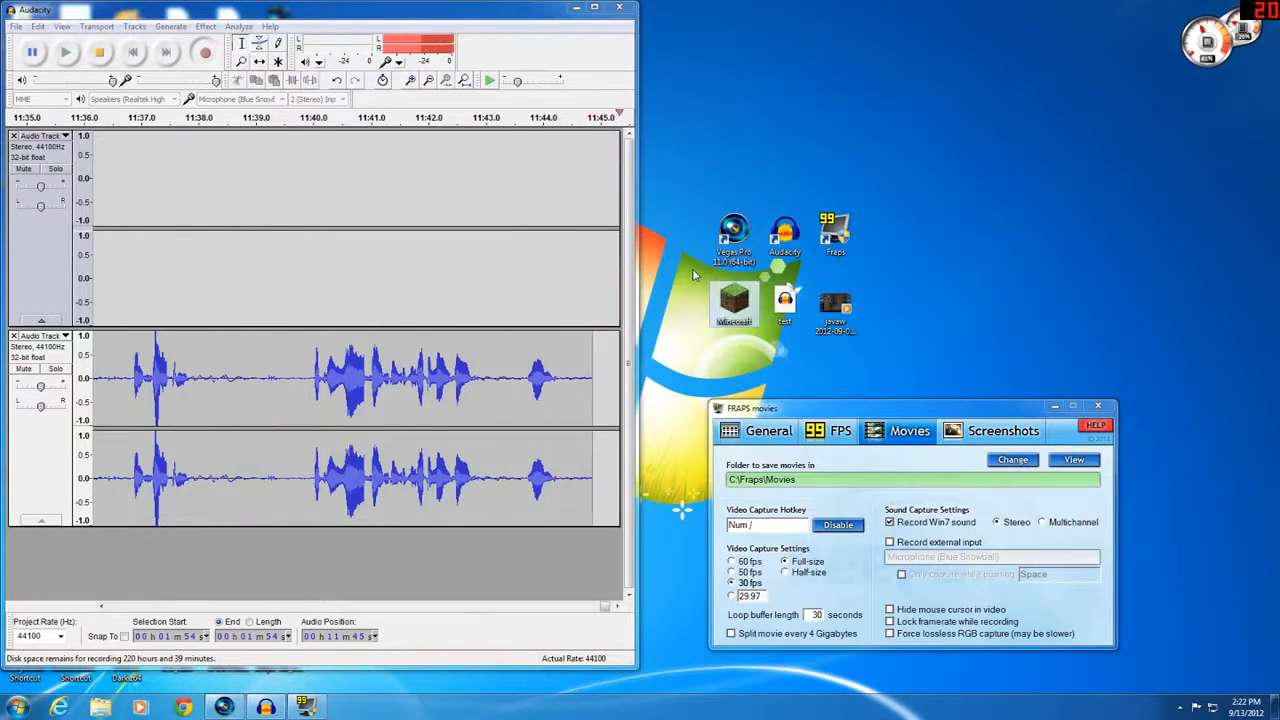
drag(653, 181, 651, 127)
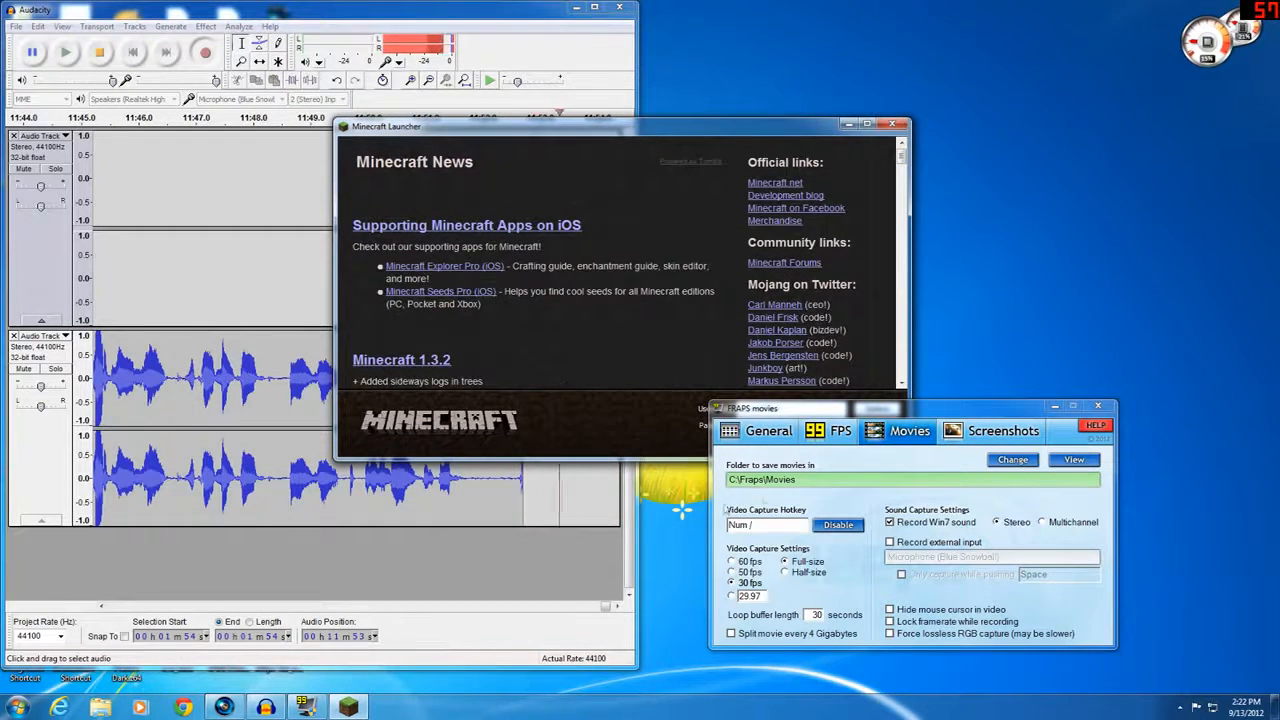
Review the Fraps FPS and Movies settings, minimize Fraps, and close the Minecraft launcher
click(838, 431)
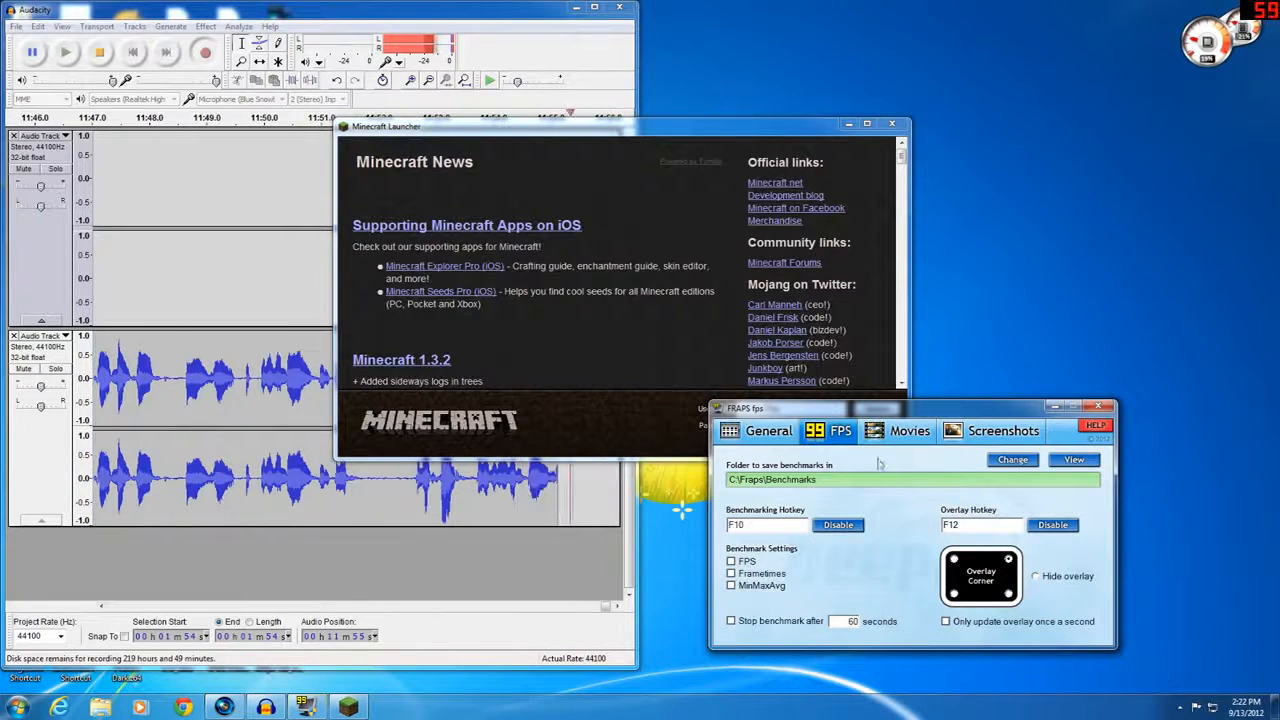
click(907, 431)
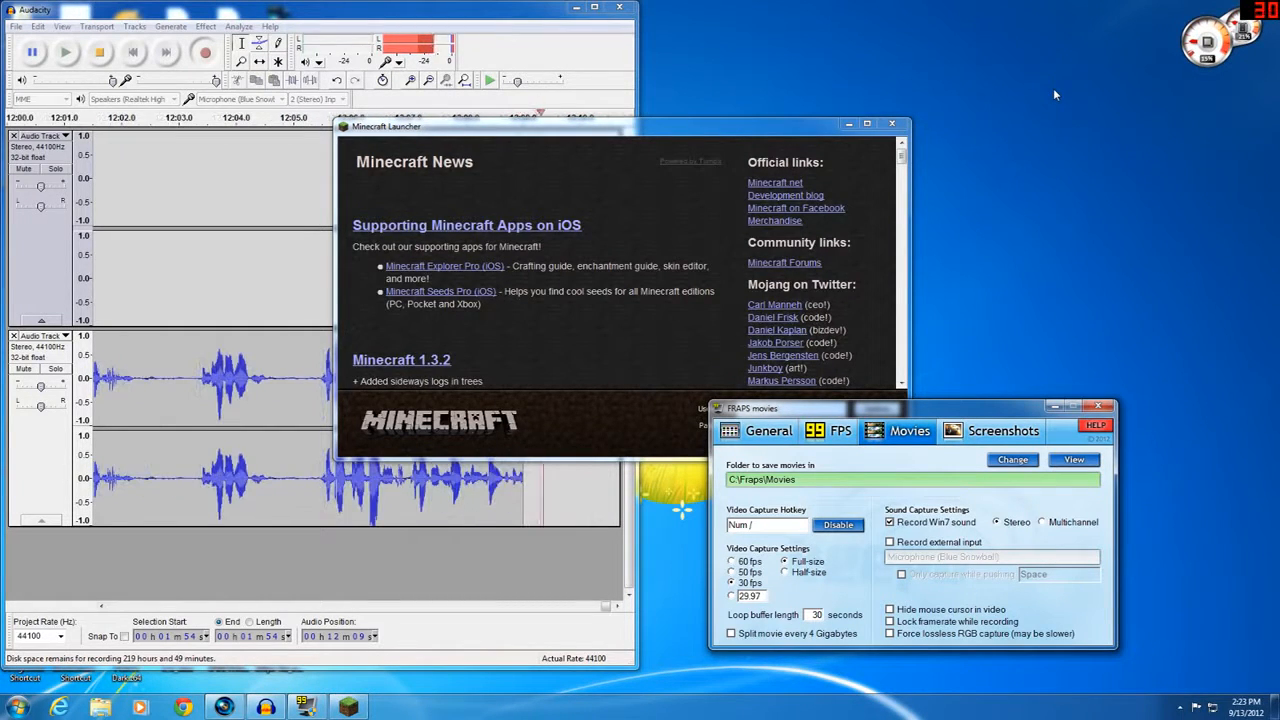
click(1054, 409)
click(892, 125)
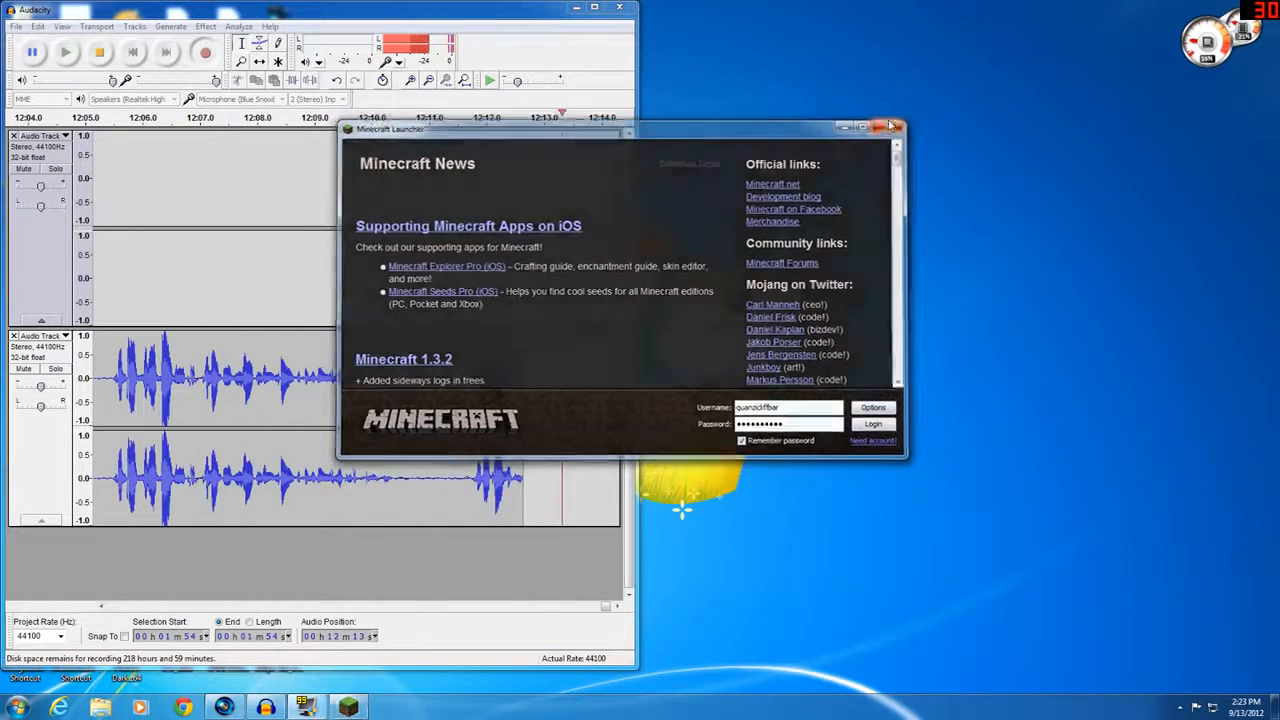